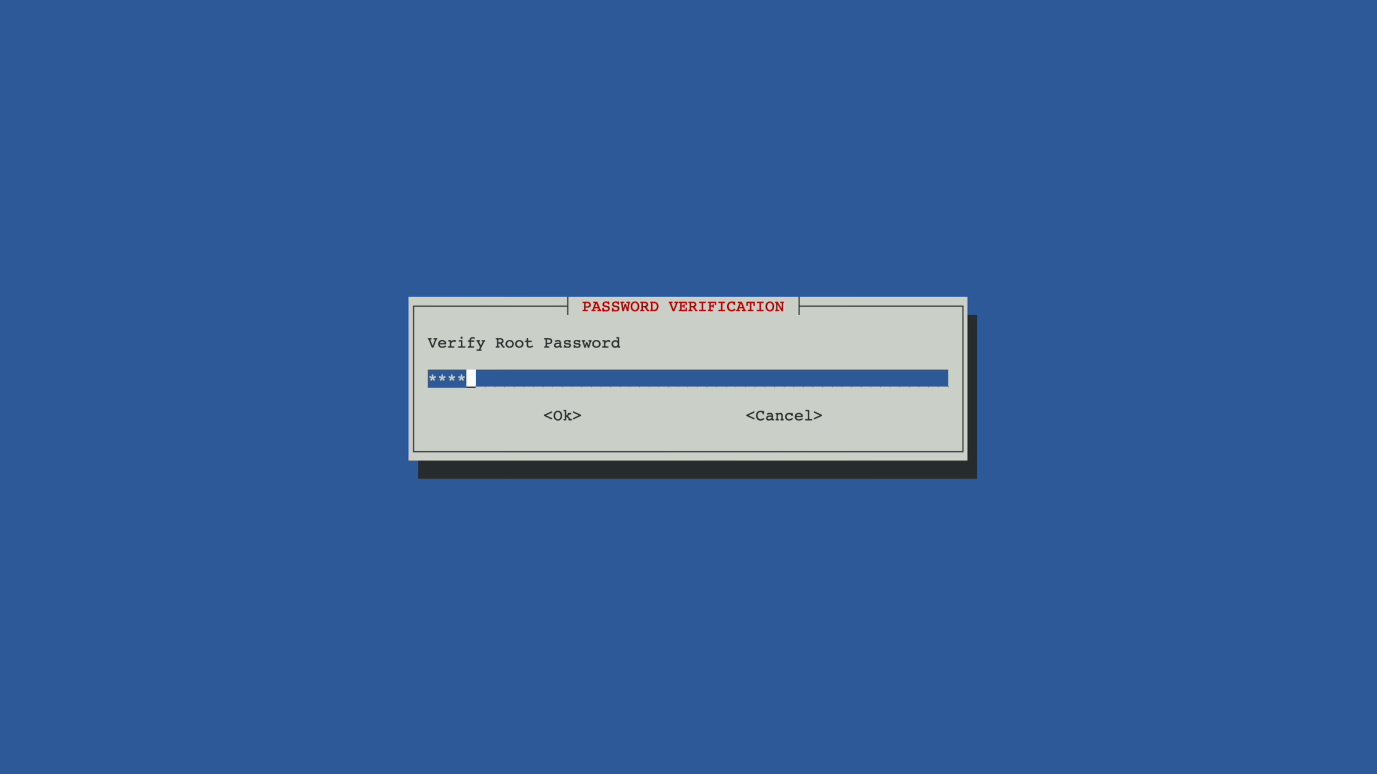
# Enter the root password again for verification and accept 102 as the container ID
pyautogui.write('********')
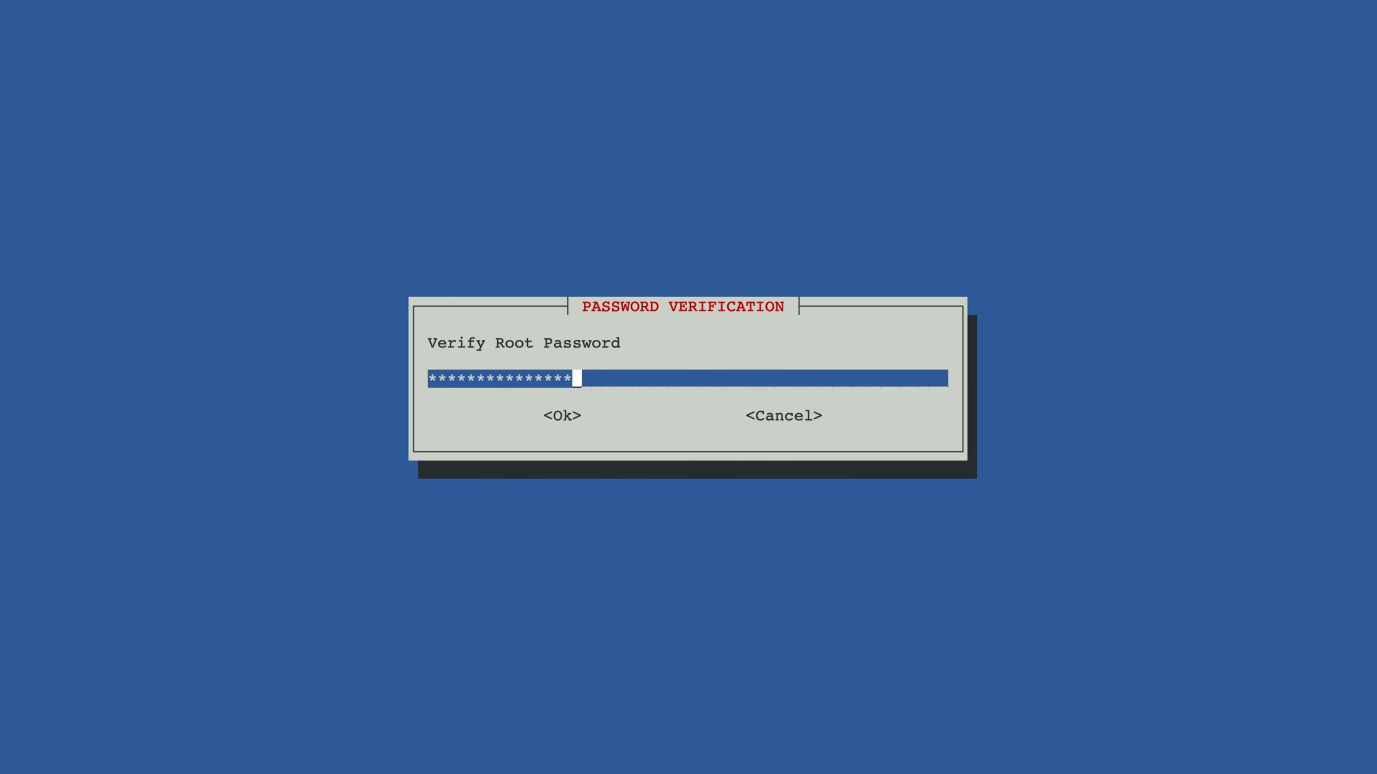
pyautogui.press('Tab')
pyautogui.press('Return')
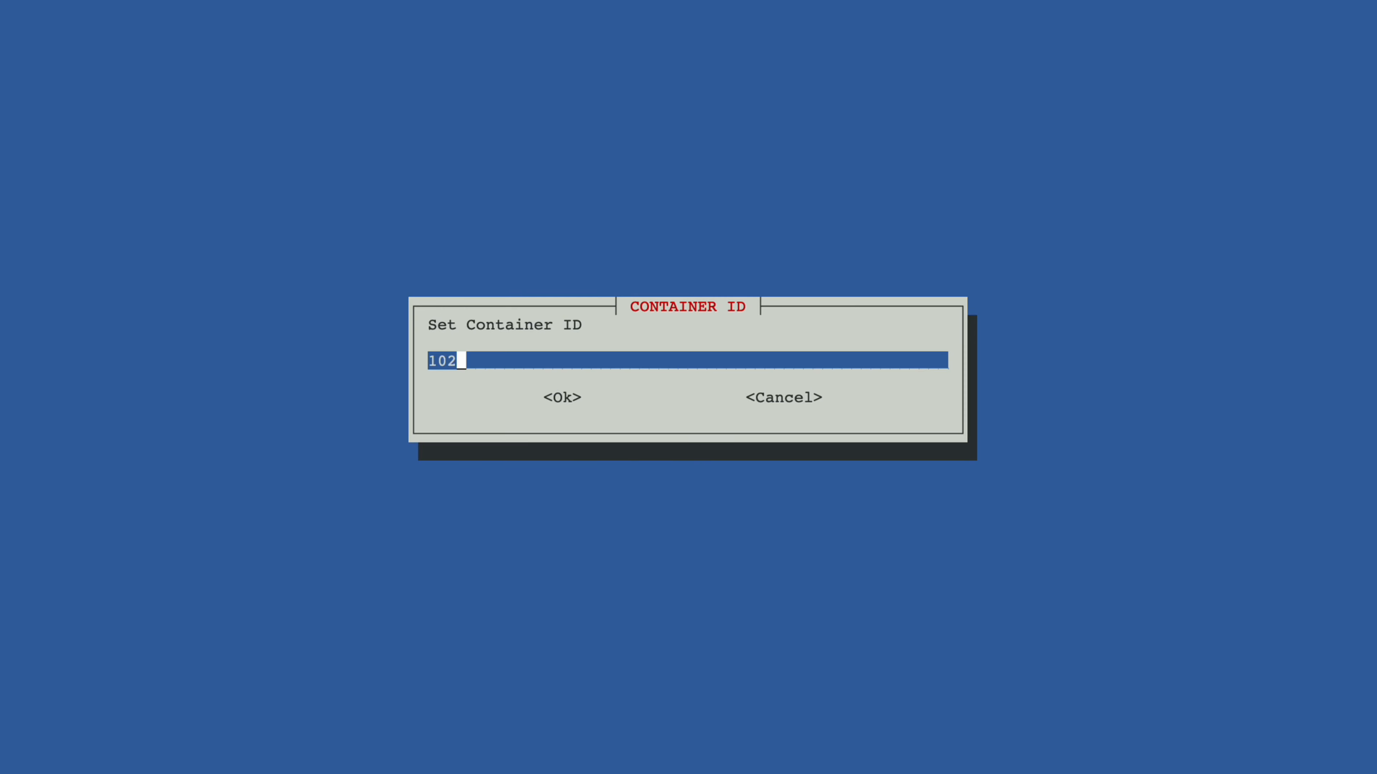
pyautogui.press('Tab')
pyautogui.press('Return')
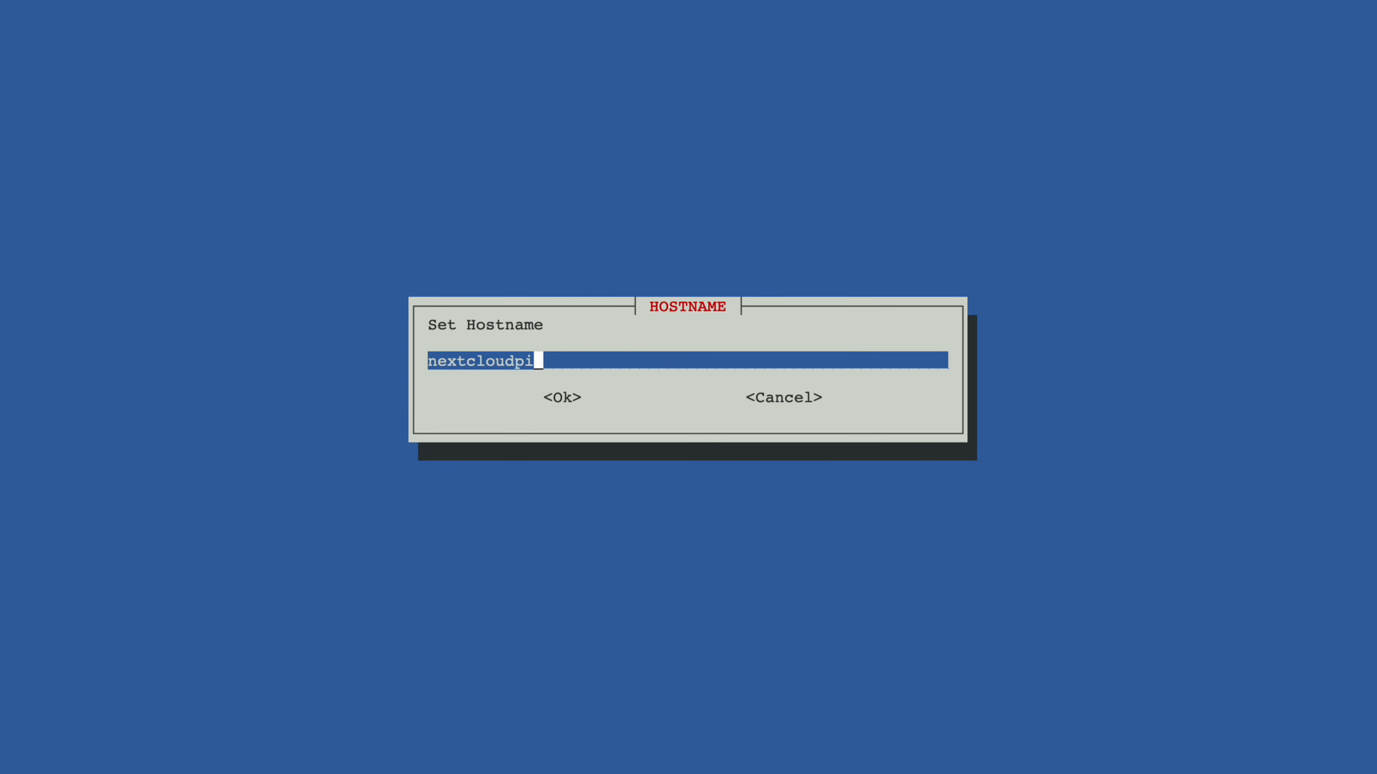
# Set the container's hostname to ncpi
pyautogui.press('Left')
pyautogui.press('Left')
pyautogui.press('BackSpace')
pyautogui.press('BackSpace')
pyautogui.press('BackSpace')
pyautogui.press('BackSpace')
pyautogui.press('BackSpace')
pyautogui.press('BackSpace')
pyautogui.press('BackSpace')
pyautogui.press('BackSpace')
pyautogui.write('c')
pyautogui.press('Tab')
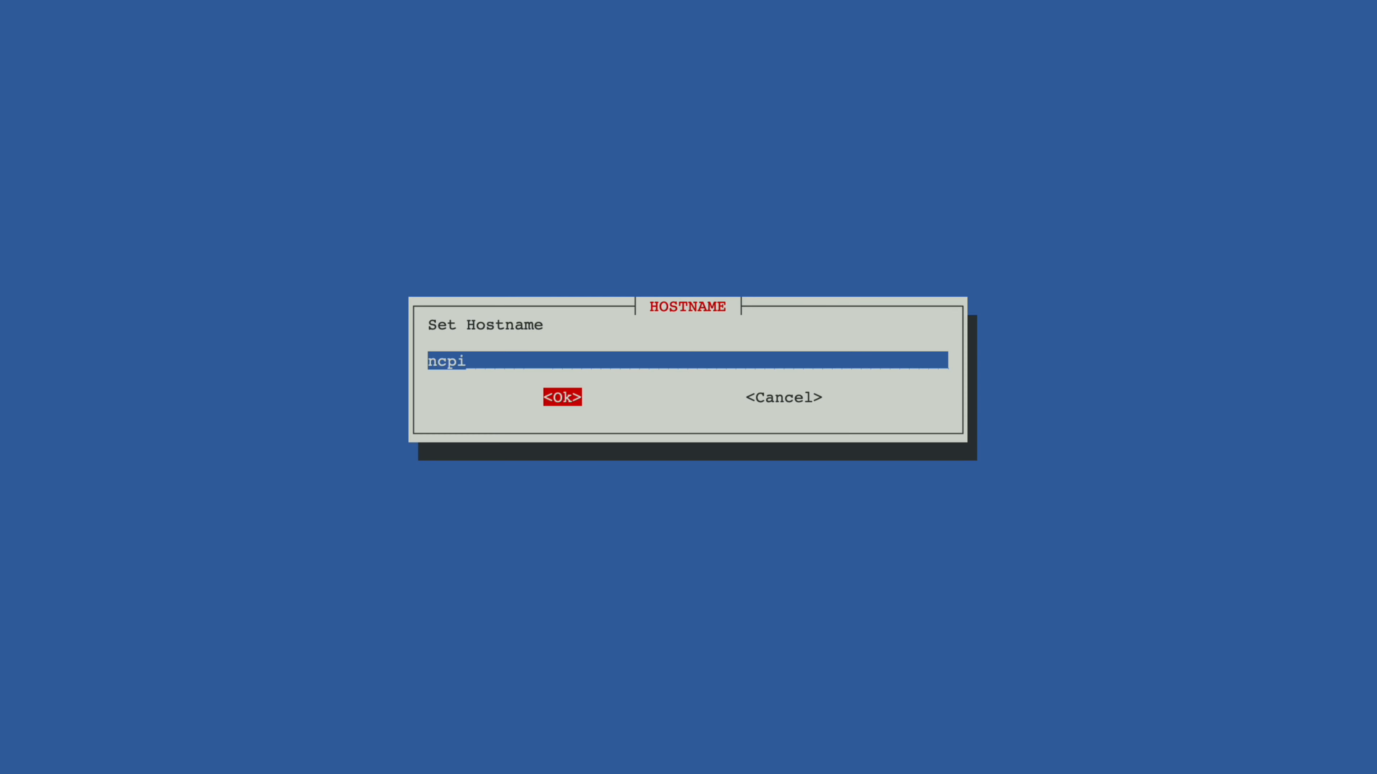
pyautogui.press('Return')
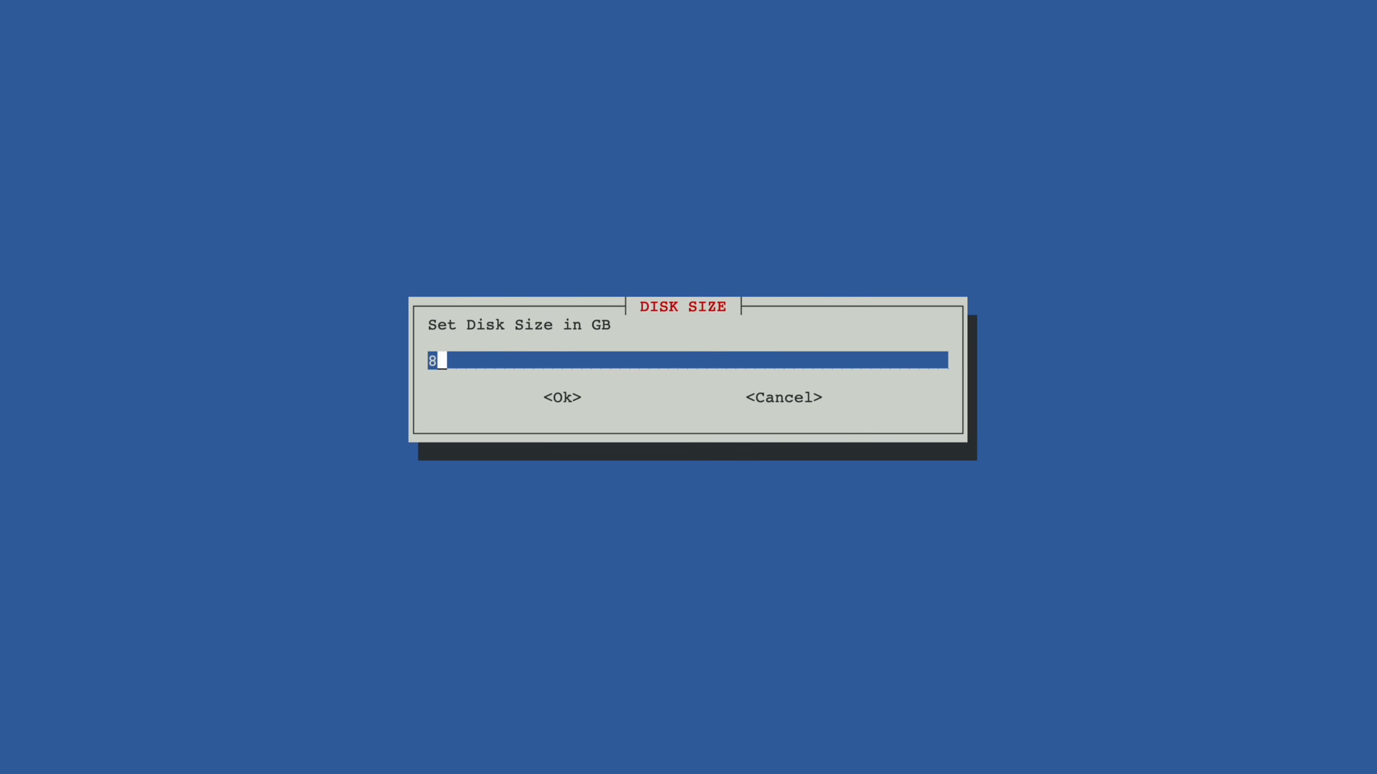
# Accept the container resources of 8 GB disk size, 2 CPU cores and 2048 MiB RAM
pyautogui.press('Tab')
pyautogui.press('Return')
pyautogui.press('Tab')
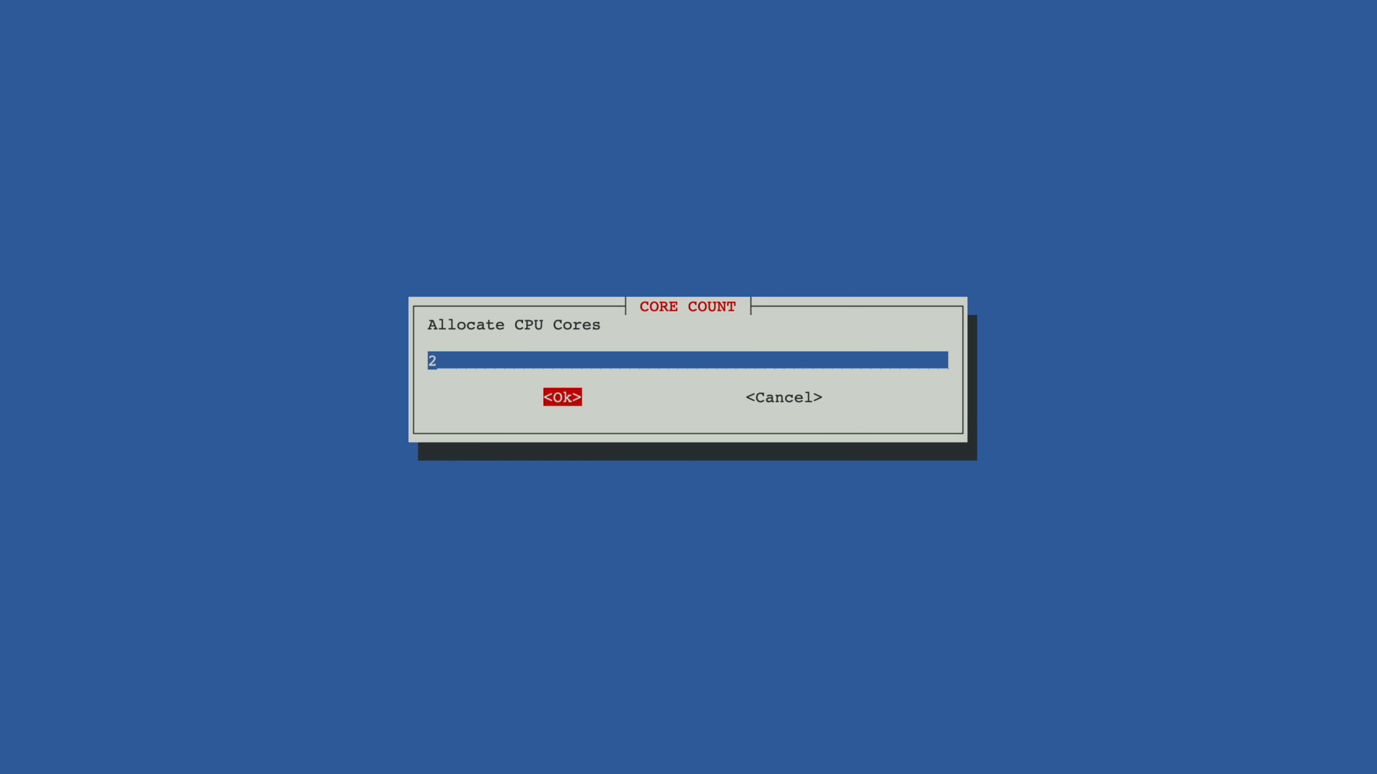
pyautogui.press('Return')
pyautogui.press('Tab')
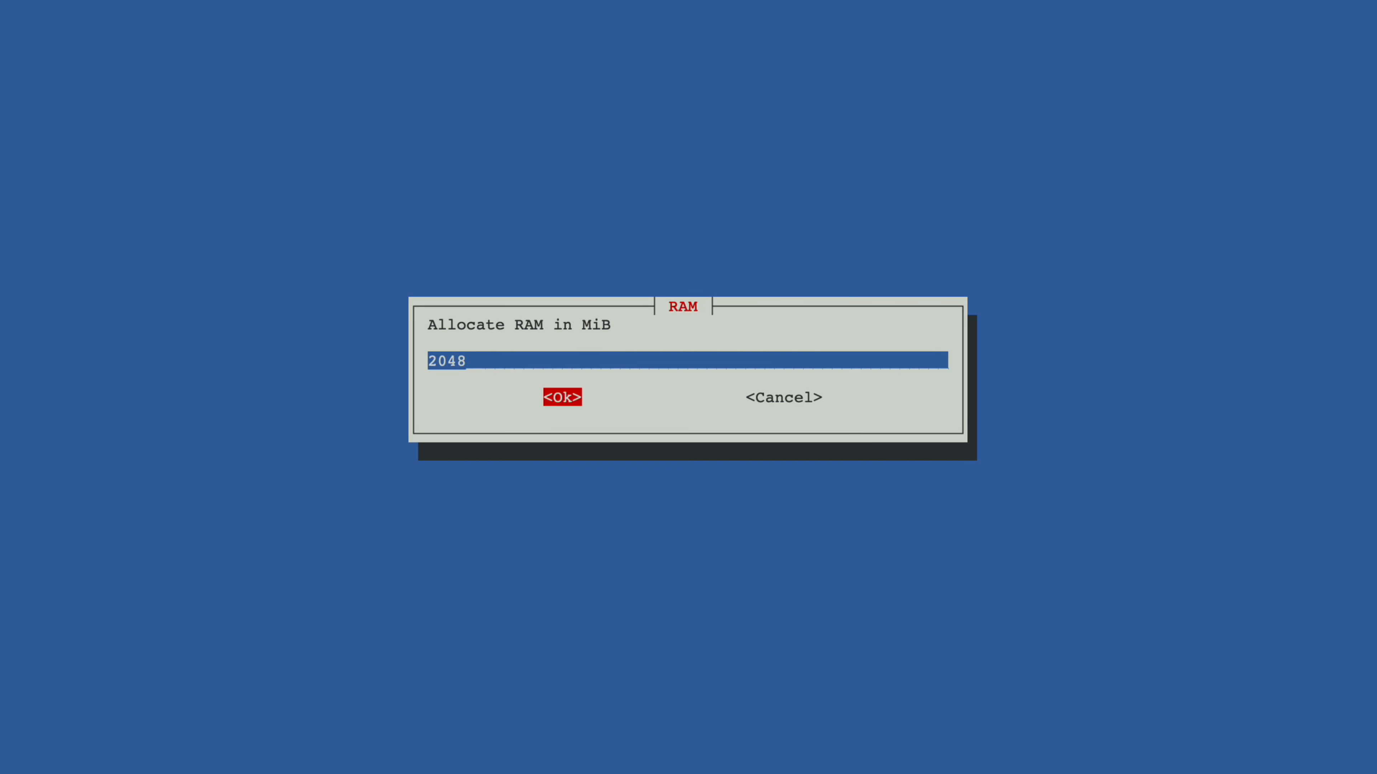
pyautogui.press('Return')
# Select the vmbr0 network bridge and configure static IPv4, entering the container's CIDR address and gateway IP address
pyautogui.press('Tab')
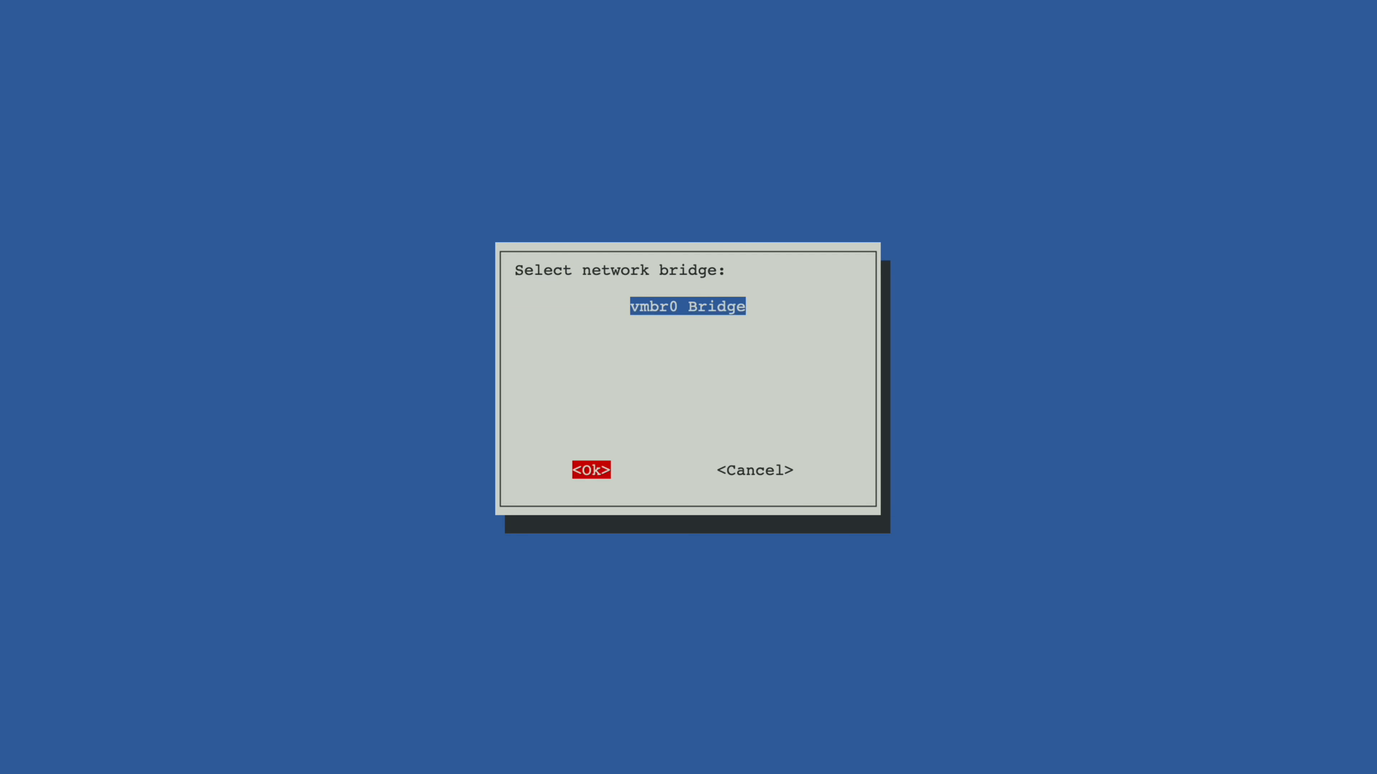
pyautogui.press('Return')
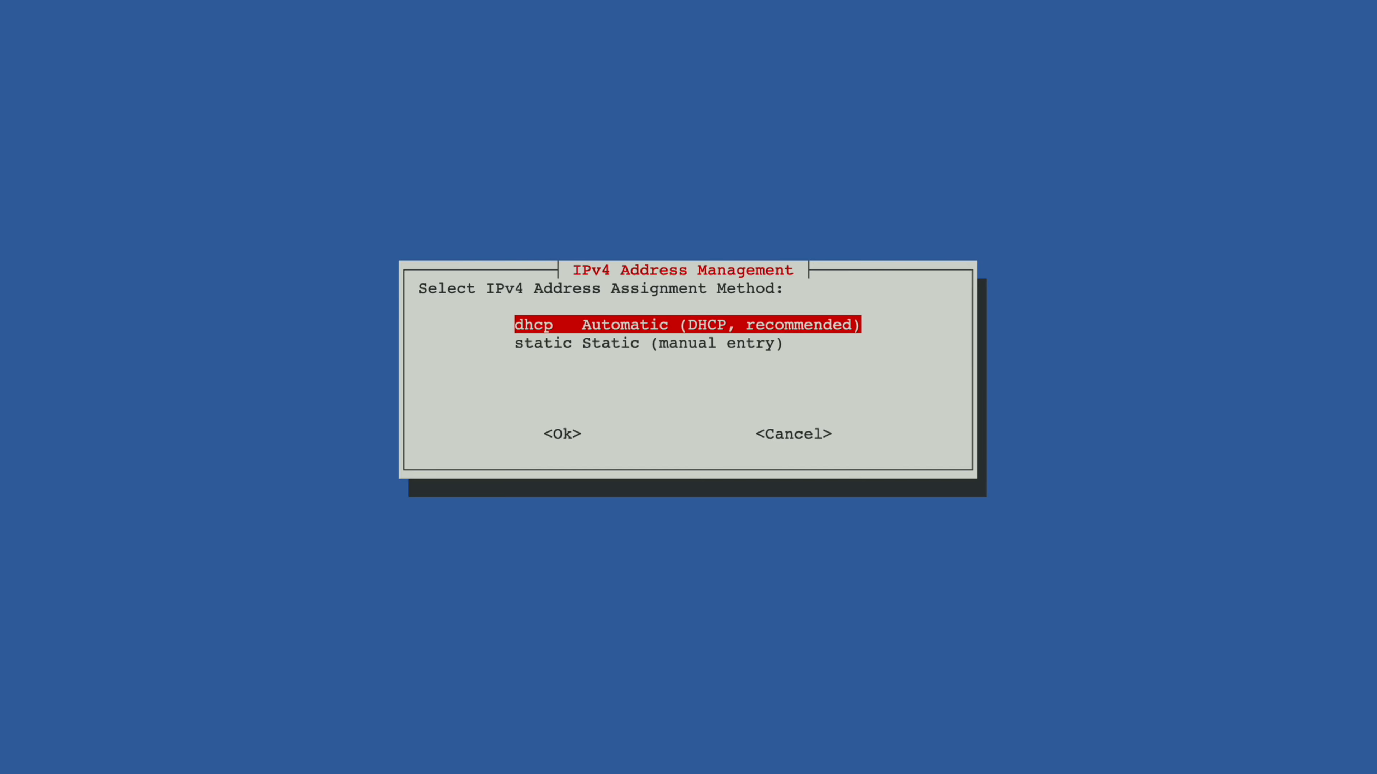
pyautogui.press('Tab')
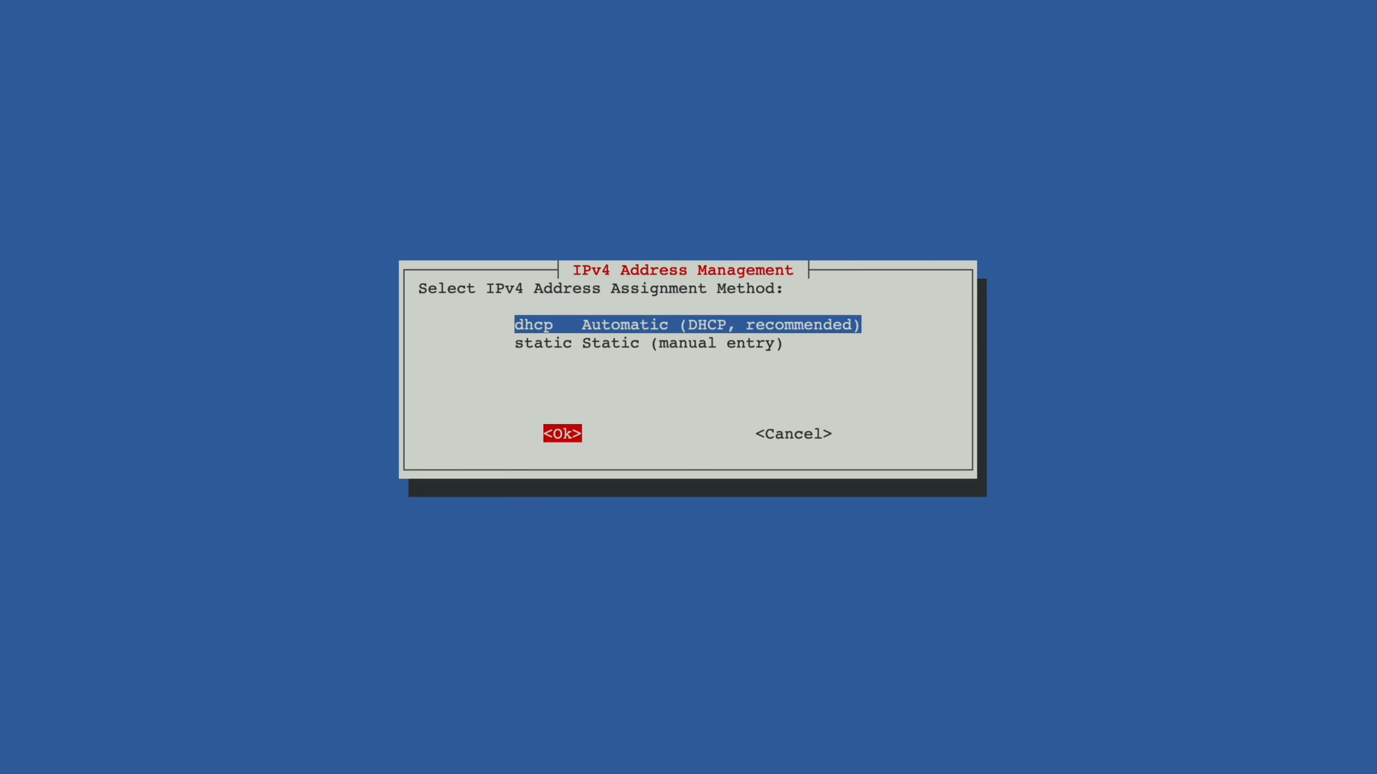
pyautogui.press('Tab')
pyautogui.press('Tab')
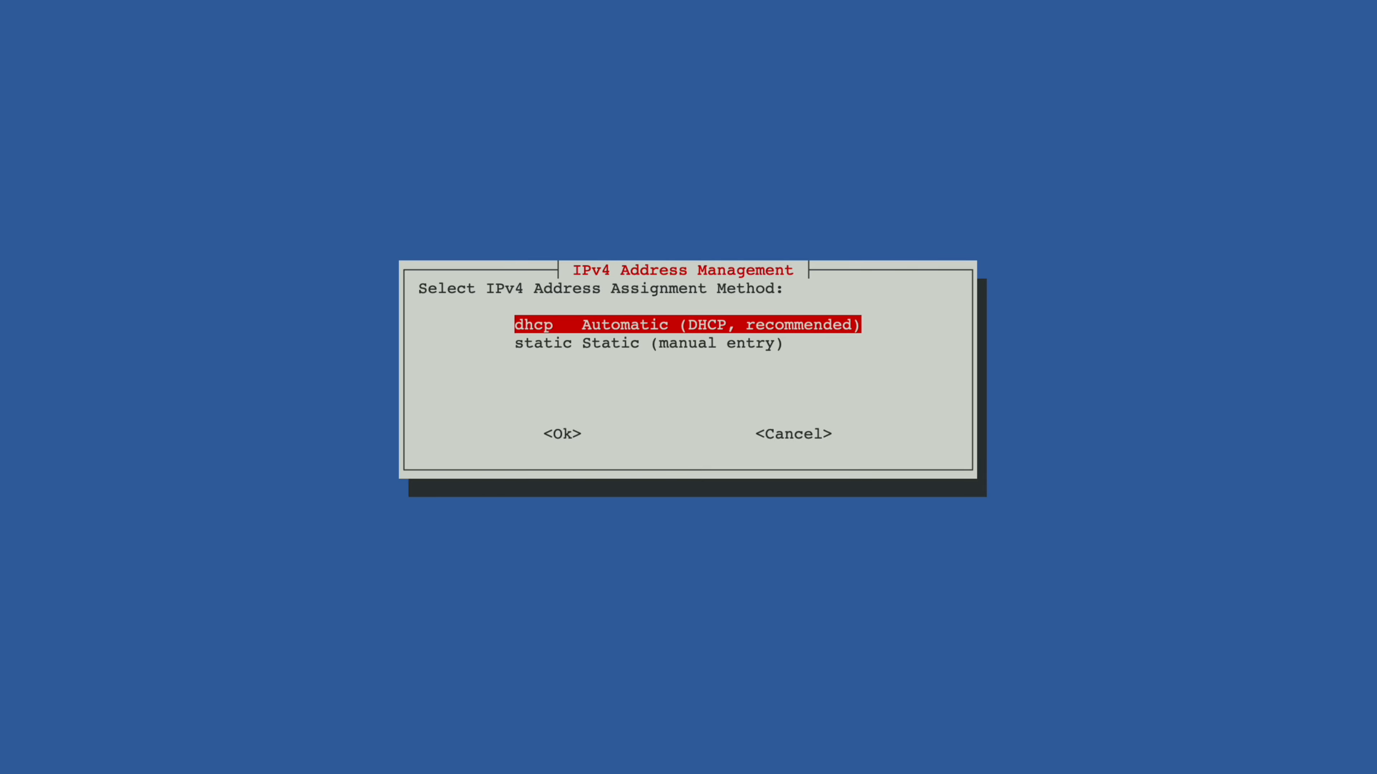
pyautogui.press('Down')
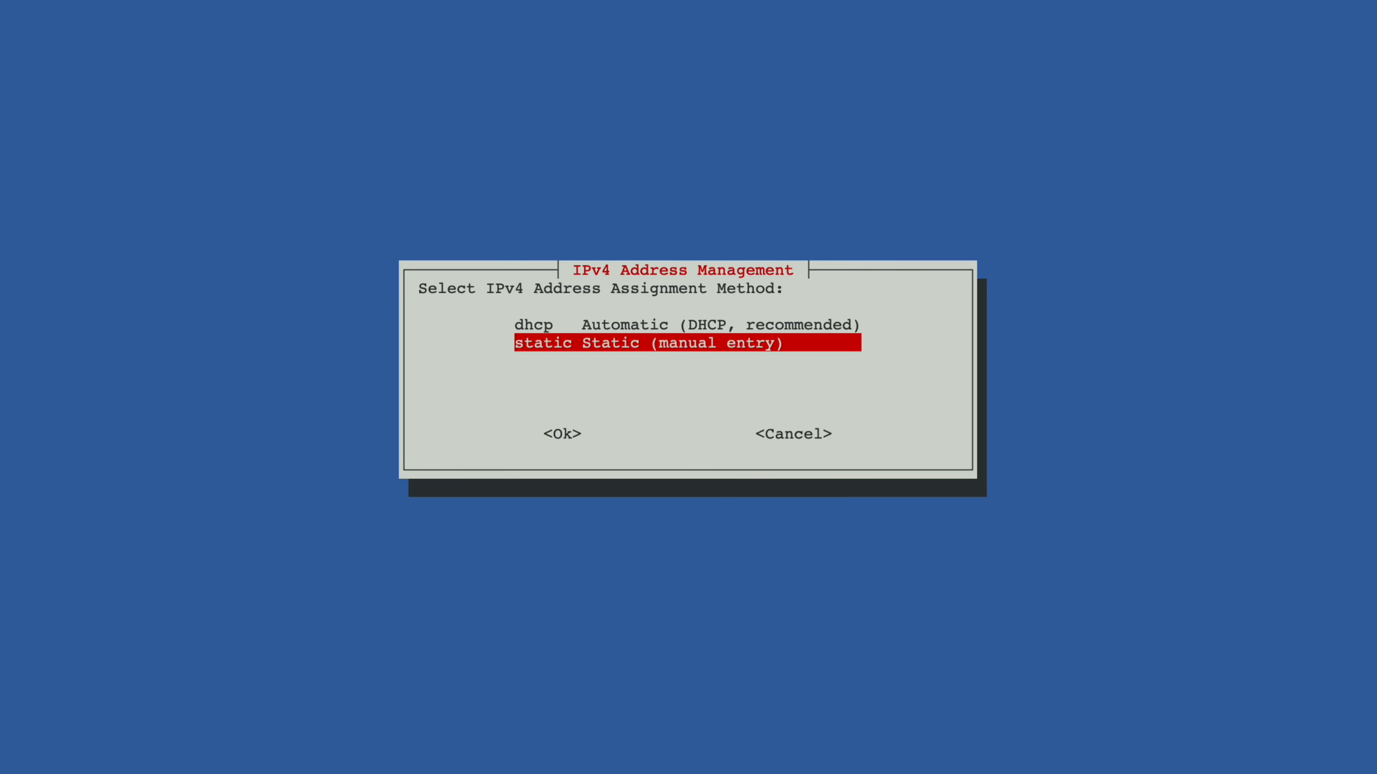
pyautogui.press('Tab')
pyautogui.press('Return')
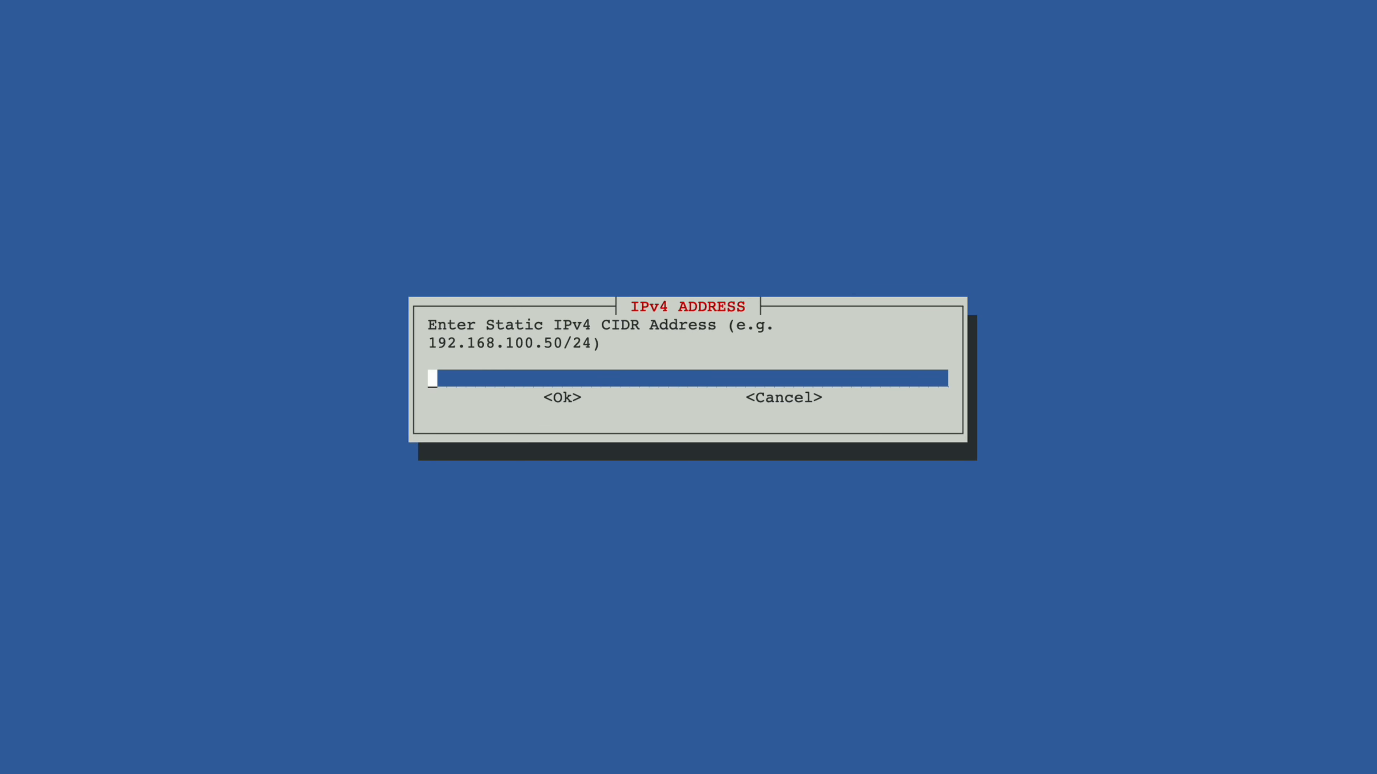
pyautogui.write('192.')
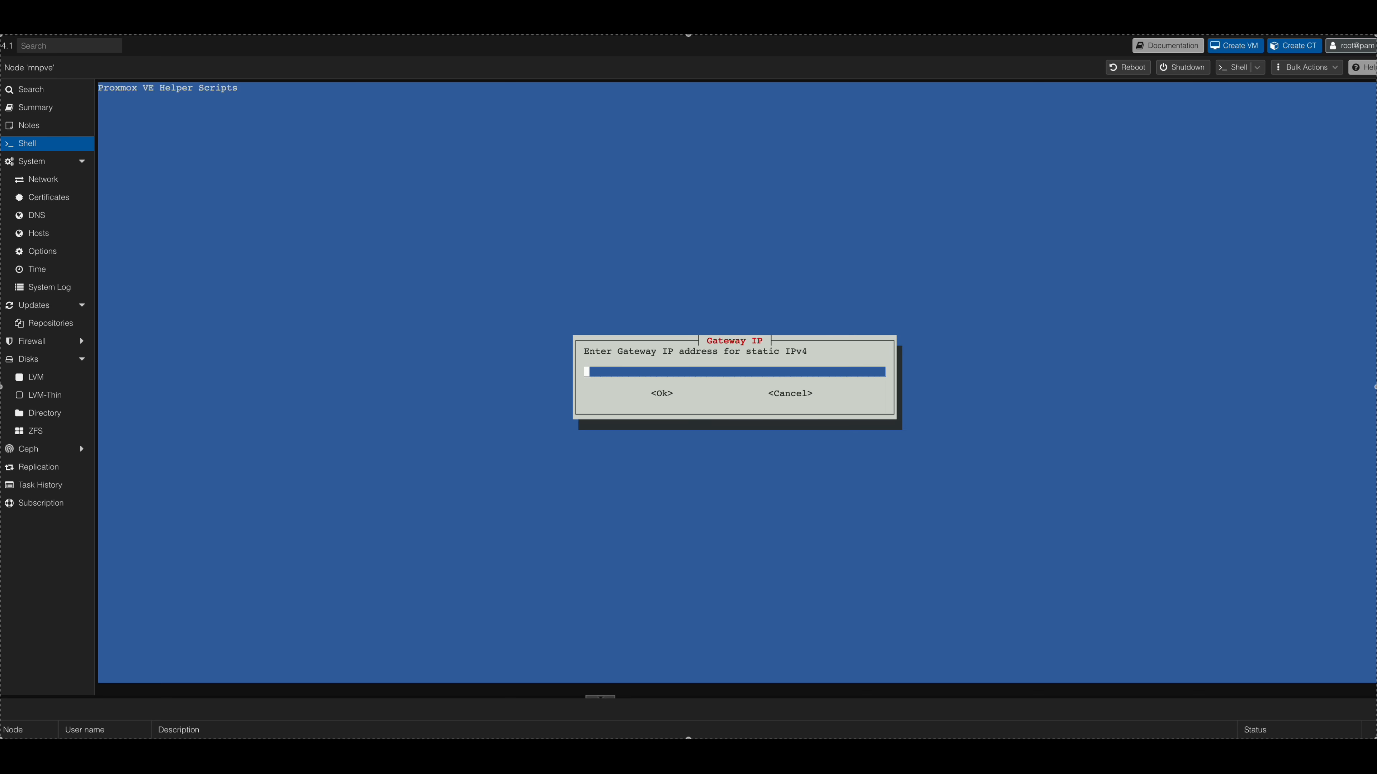
pyautogui.write('192.168')
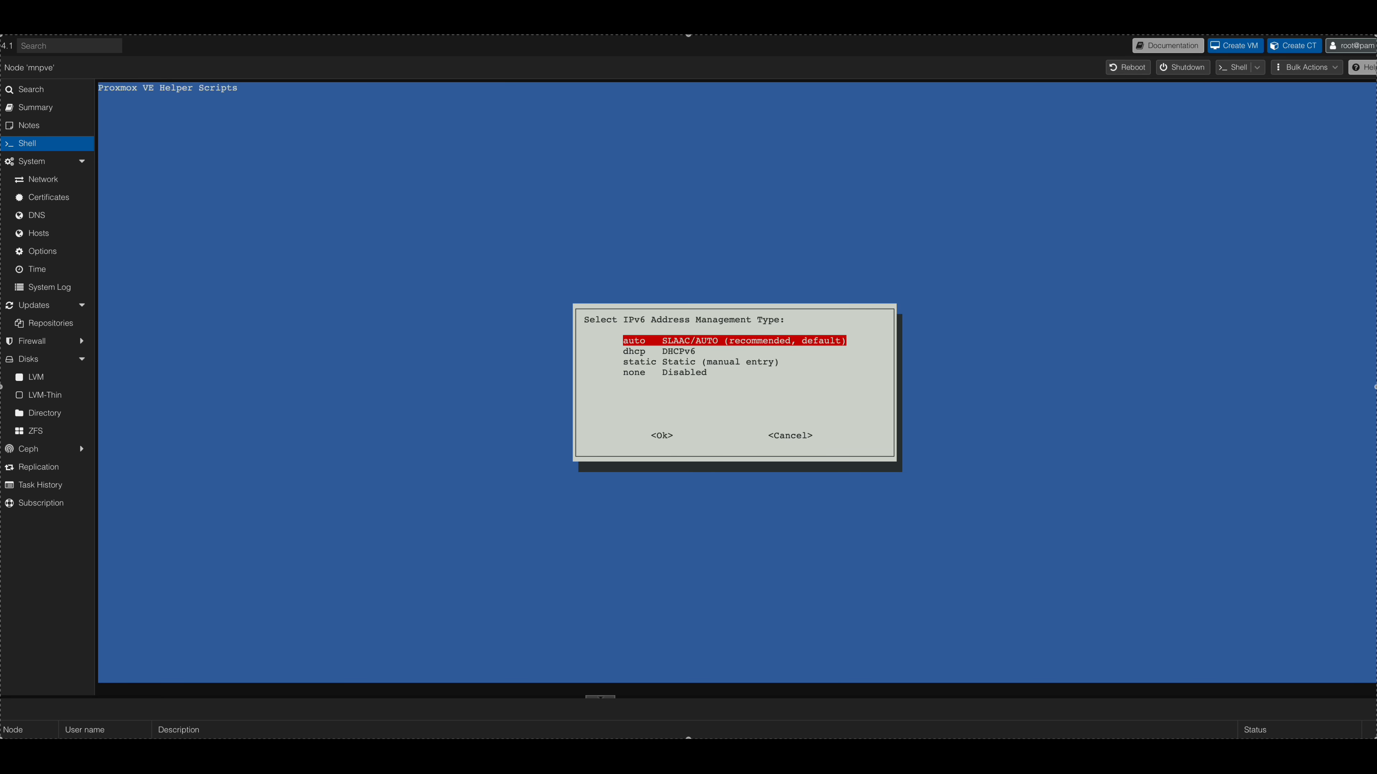
# Disable IPv6 by choosing none as the IPv6 address management type
pyautogui.press('Down')
pyautogui.press('Down')
pyautogui.press('Down')
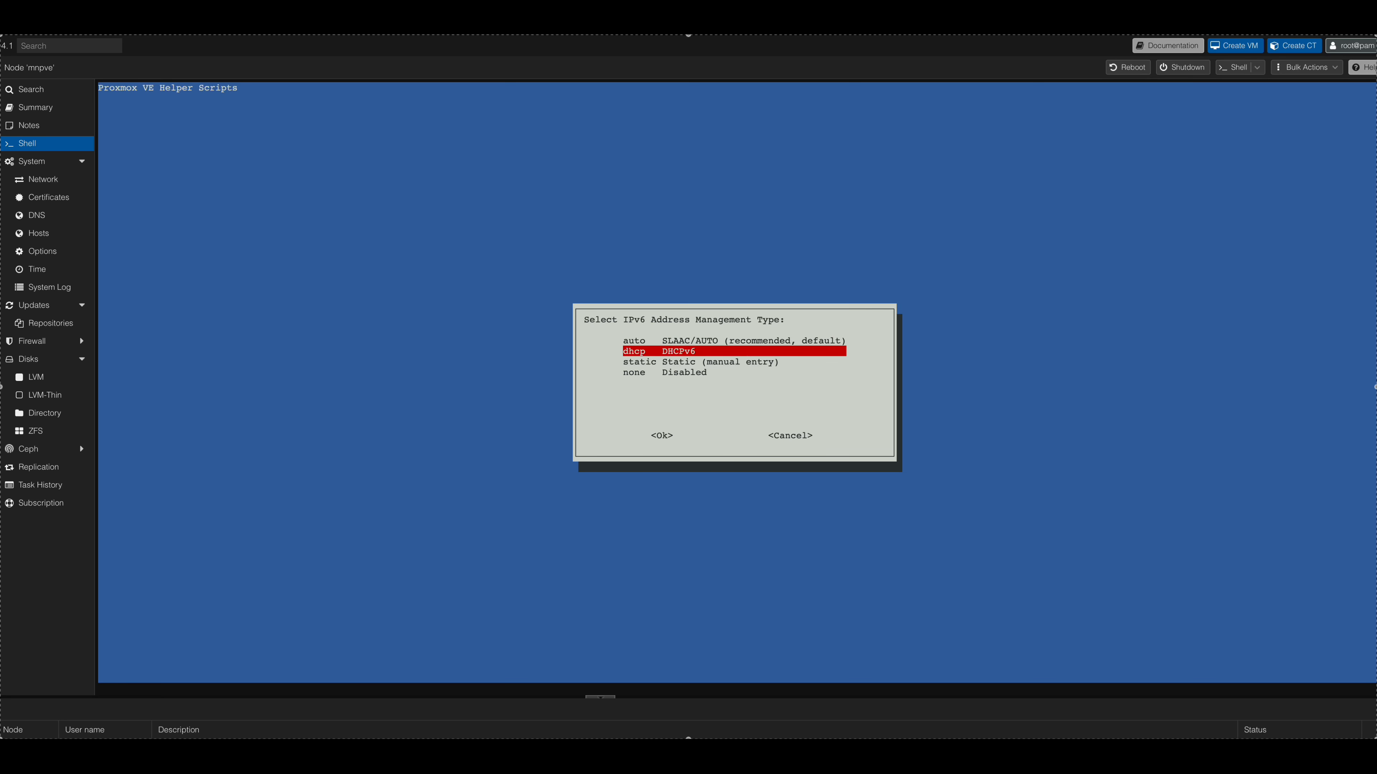
pyautogui.press('Tab')
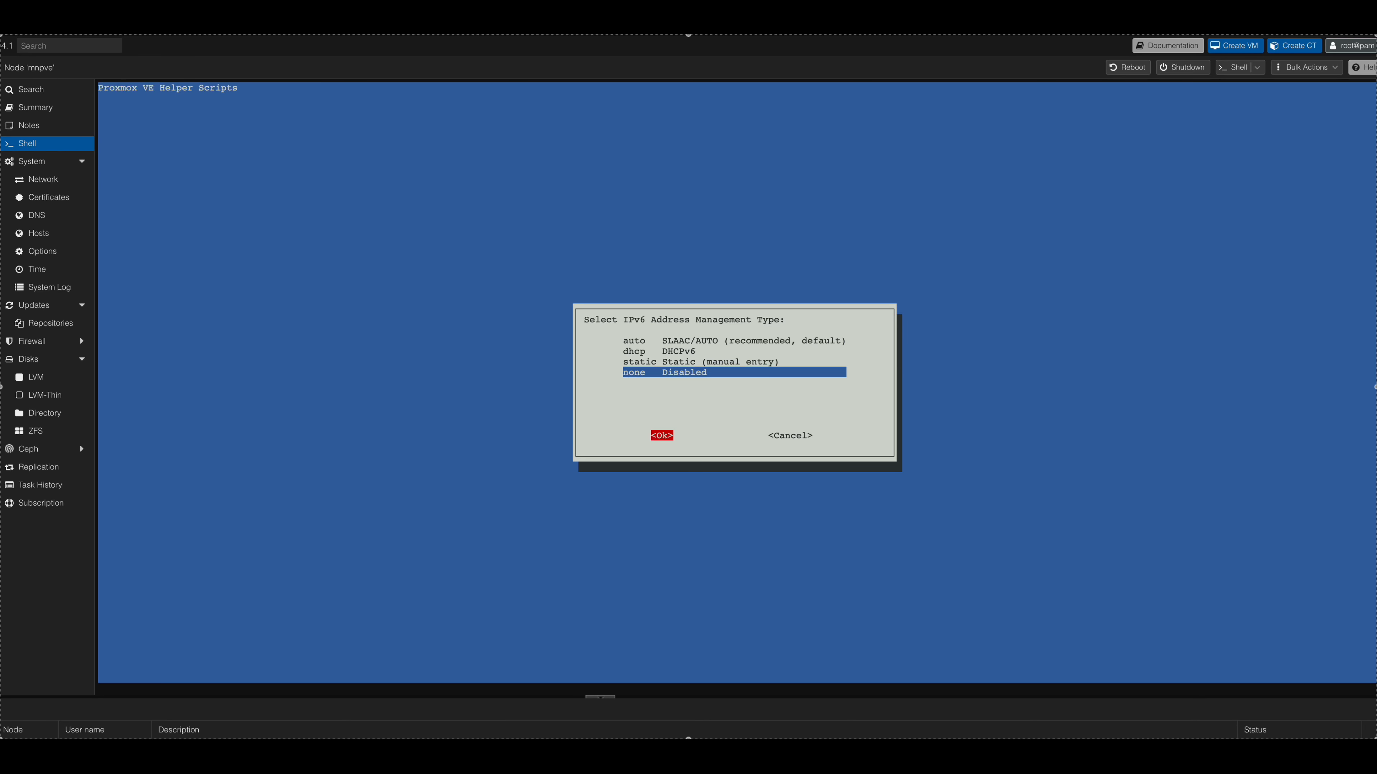
pyautogui.press('Return')
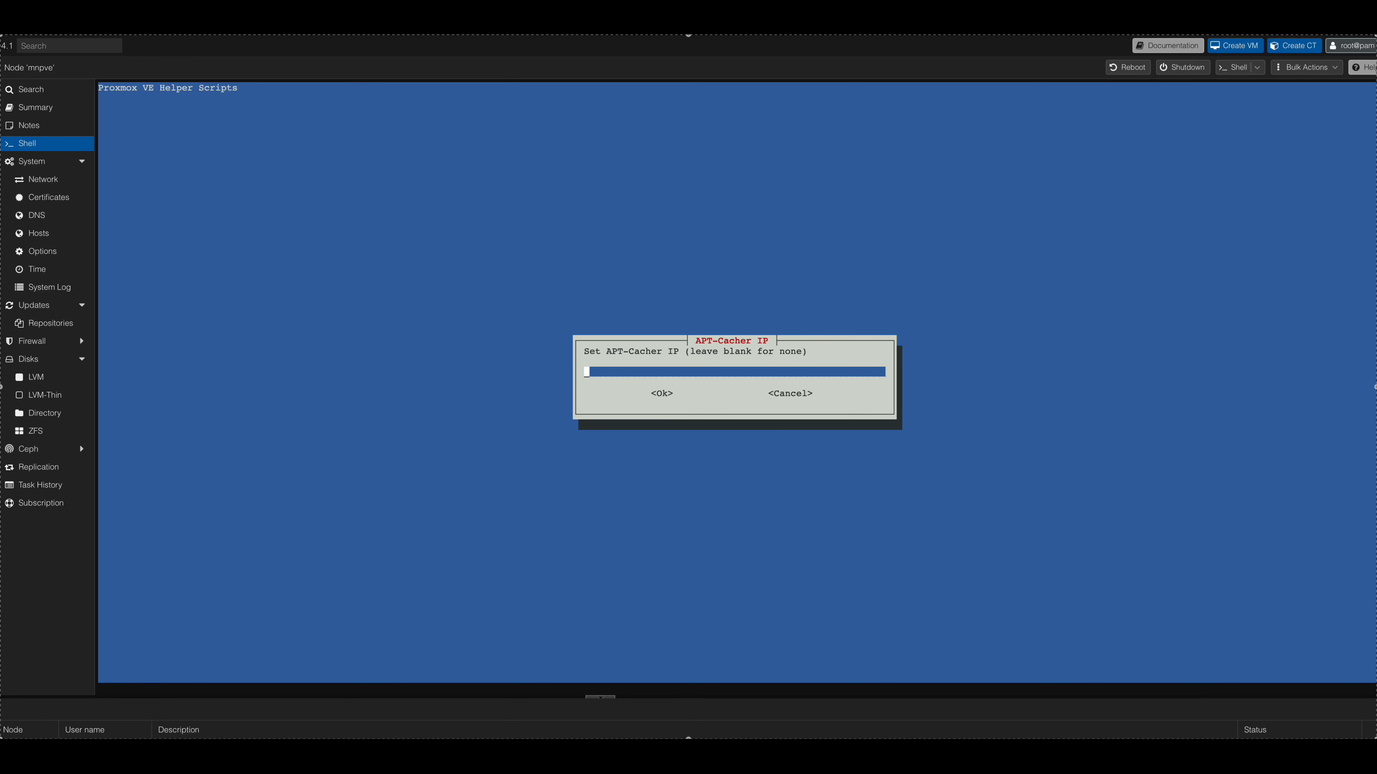
# Leave the APT-Cacher IP, MTU size, DNS search domain and DNS server IP blank, and accept the remaining defaults up to the custom tags
pyautogui.press('Tab')
pyautogui.press('Return')
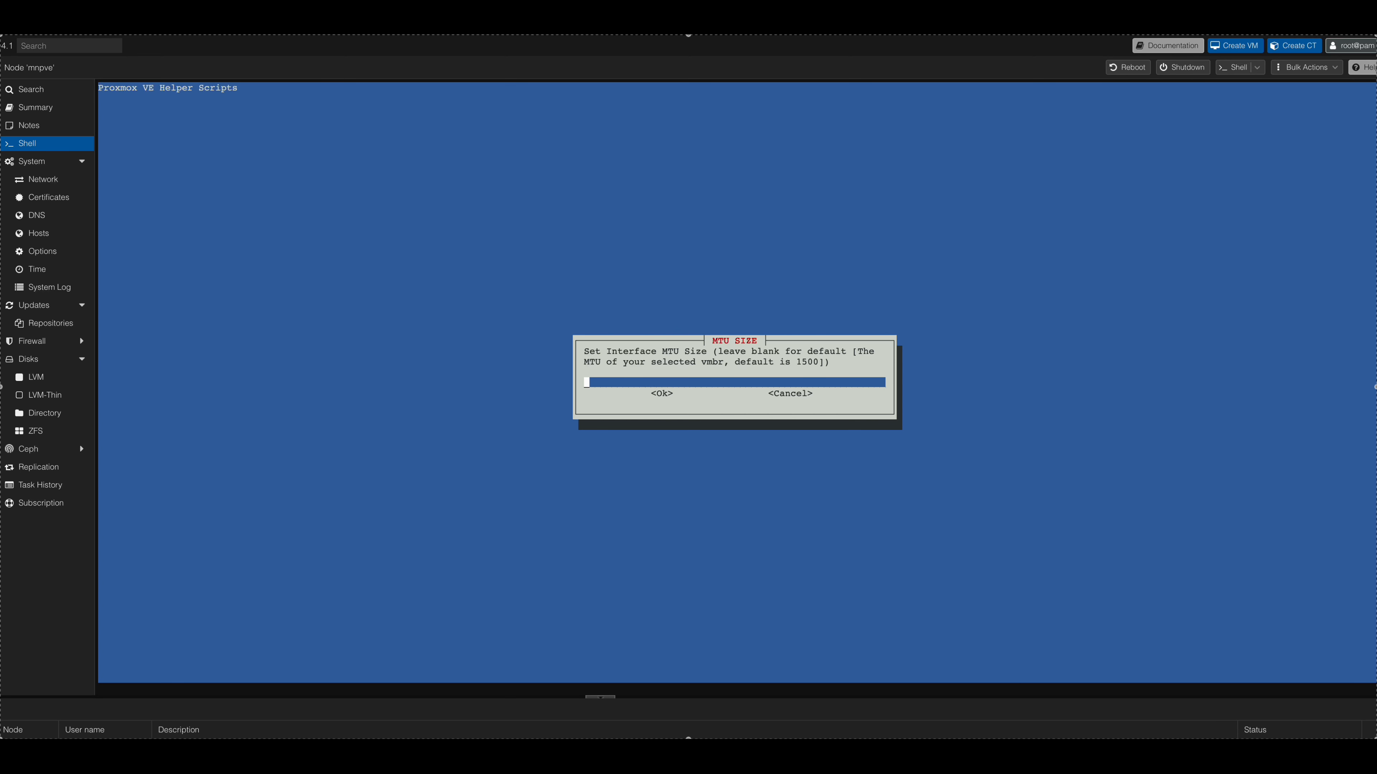
pyautogui.press('Tab')
pyautogui.press('Return')
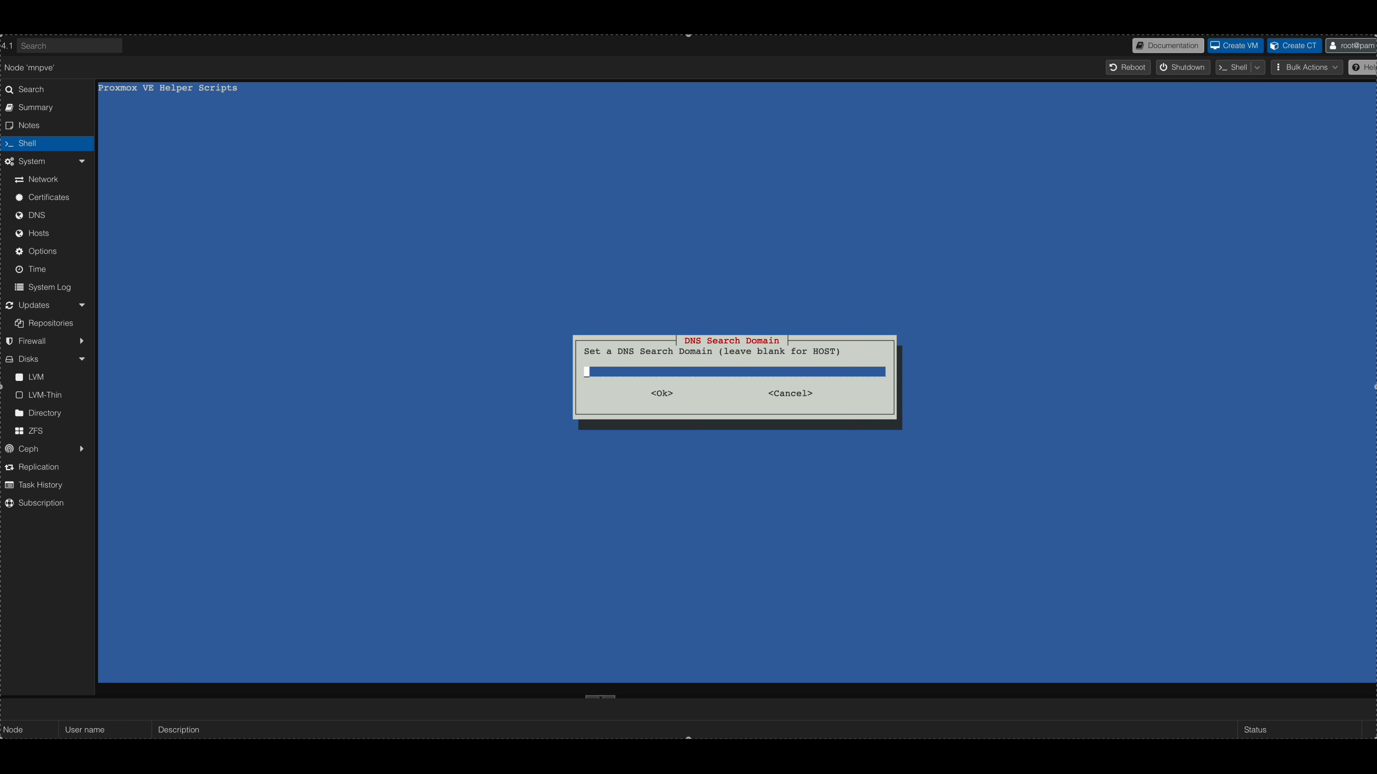
pyautogui.press('Tab')
pyautogui.press('Return')
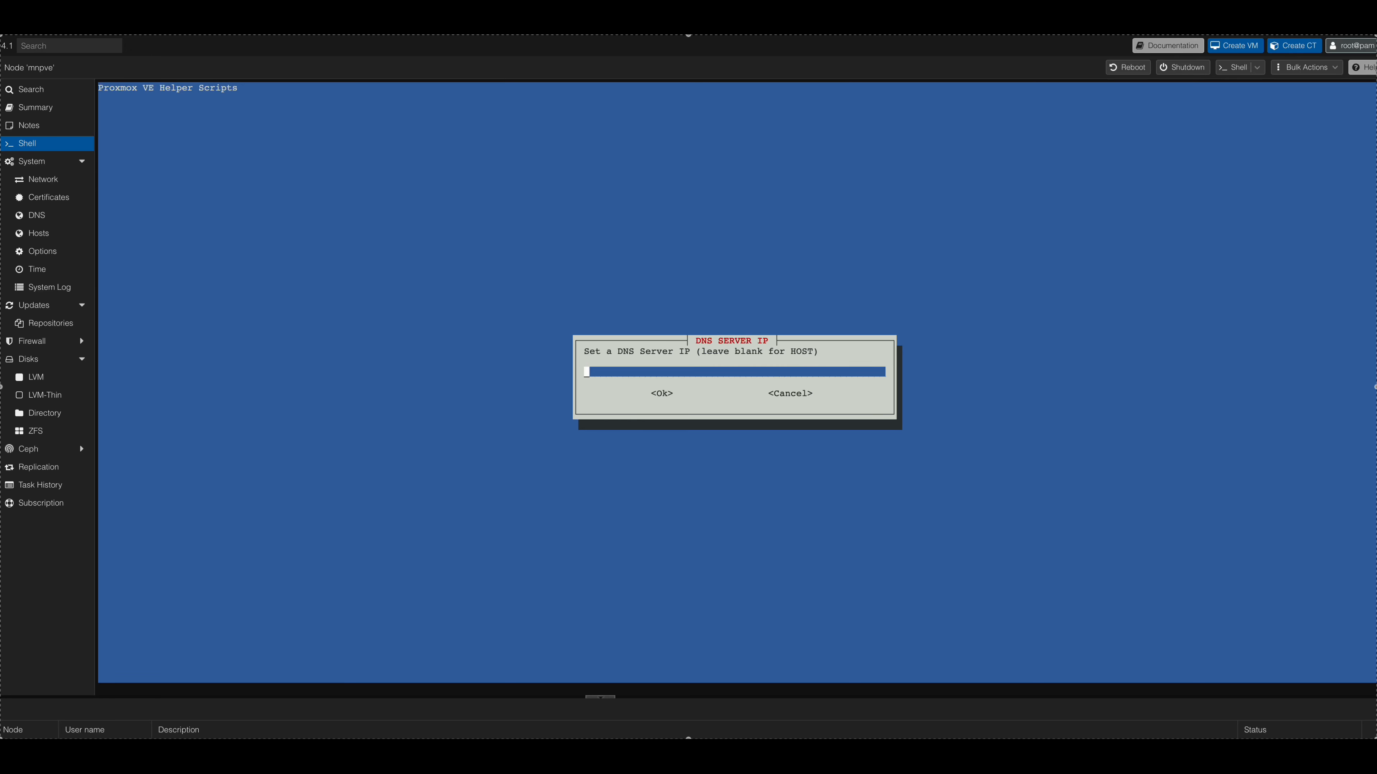
pyautogui.press('Tab')
pyautogui.press('Return')
pyautogui.press('Tab')
pyautogui.press('Return')
pyautogui.press('Tab')
pyautogui.press('Return')
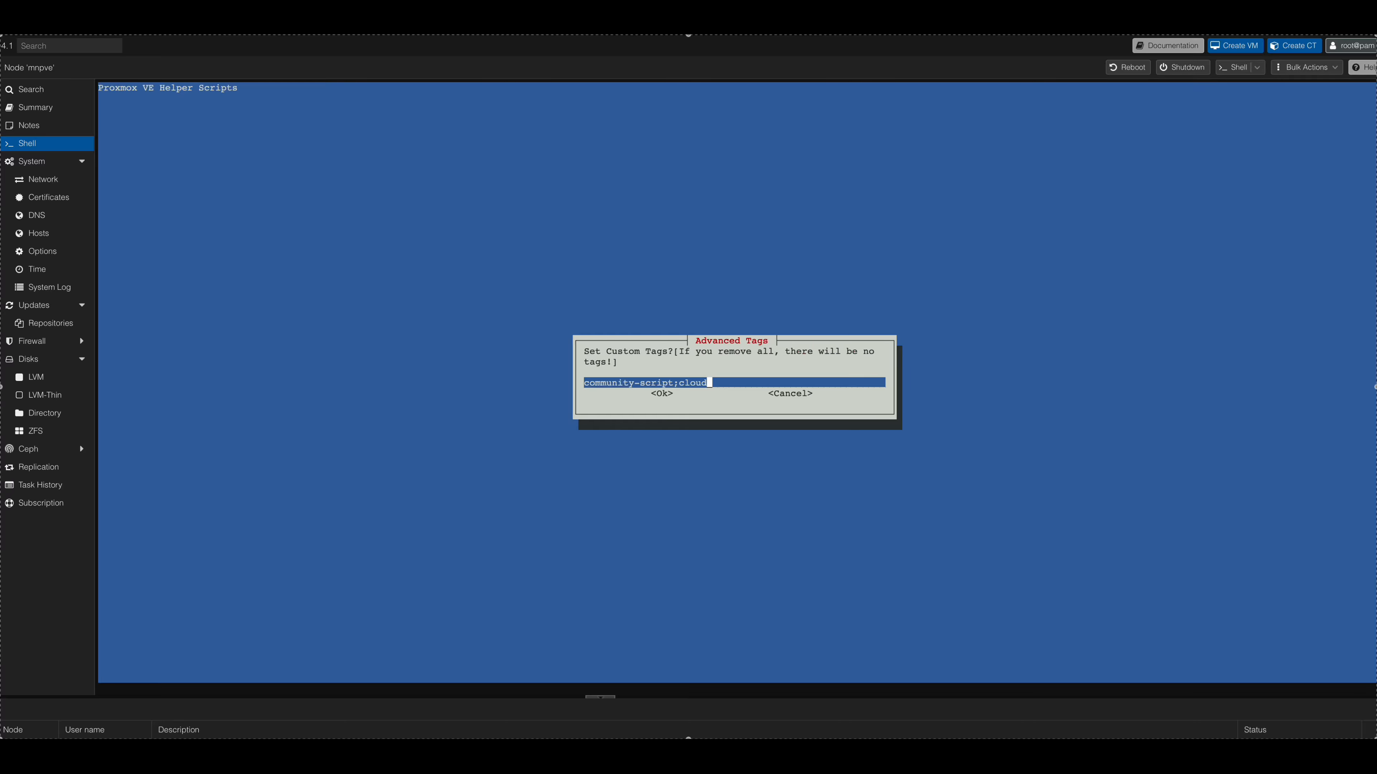
# Replace the container's custom tags with nextcloud;nc;cloud
pyautogui.press('Left')
pyautogui.press('Left')
pyautogui.press('Left')
pyautogui.press('Left')
pyautogui.press('Left')
pyautogui.press('Left')
pyautogui.press('BackSpace')
pyautogui.press('BackSpace')
pyautogui.press('BackSpace')
pyautogui.press('BackSpace')
pyautogui.press('BackSpace')
pyautogui.press('BackSpace')
pyautogui.press('BackSpace')
pyautogui.press('BackSpace')
pyautogui.press('BackSpace')
pyautogui.press('BackSpace')
pyautogui.press('BackSpace')
pyautogui.press('BackSpace')
pyautogui.press('BackSpace')
pyautogui.press('BackSpace')
pyautogui.press('BackSpace')
pyautogui.press('BackSpace')
pyautogui.press('Delete')
pyautogui.write('next')
pyautogui.press('Right')
pyautogui.press('Right')
pyautogui.press('Right')
pyautogui.press('Right')
pyautogui.write(';nc;cloud')
pyautogui.press('Tab')
pyautogui.press('Return')
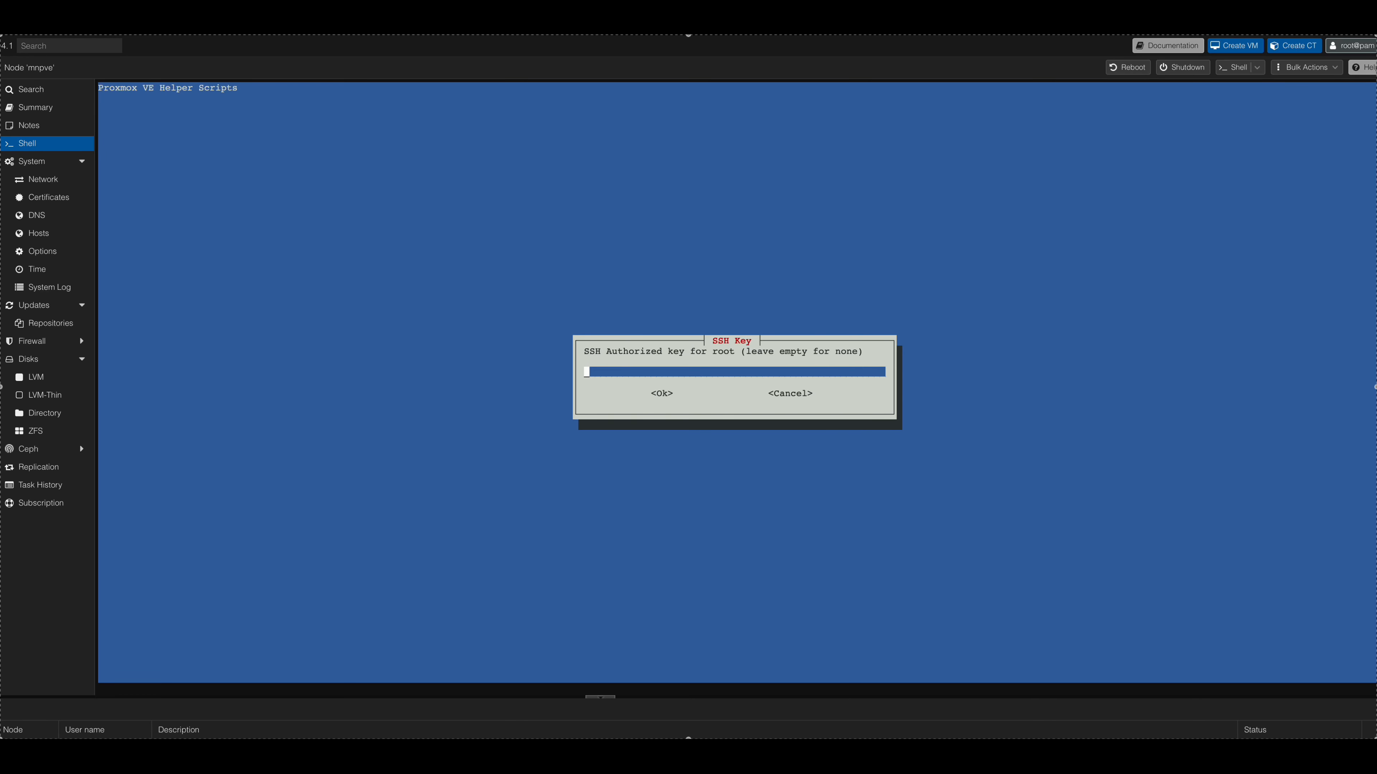
# Leave the SSH authorized key empty and decline root SSH access, FUSE support and verbose mode
pyautogui.press('Tab')
pyautogui.press('Return')
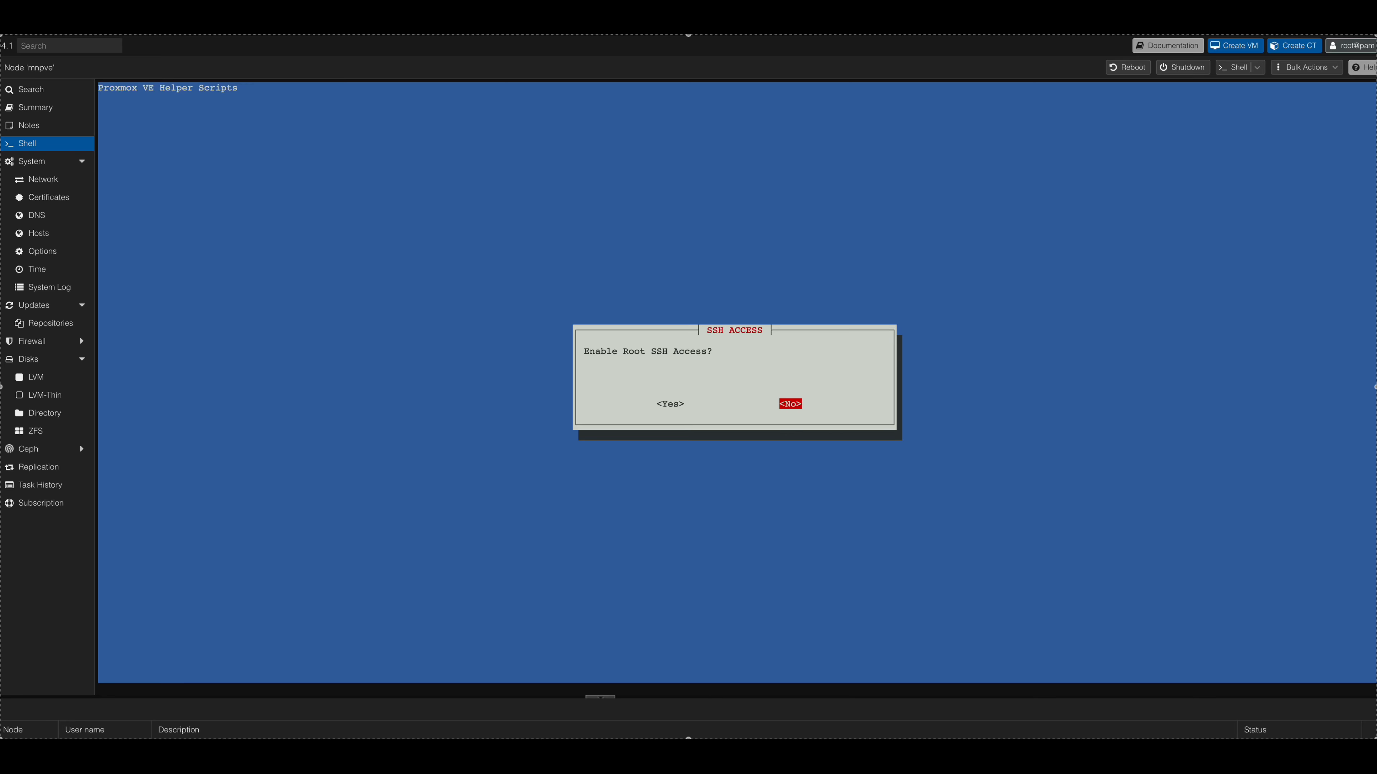
pyautogui.press('Return')
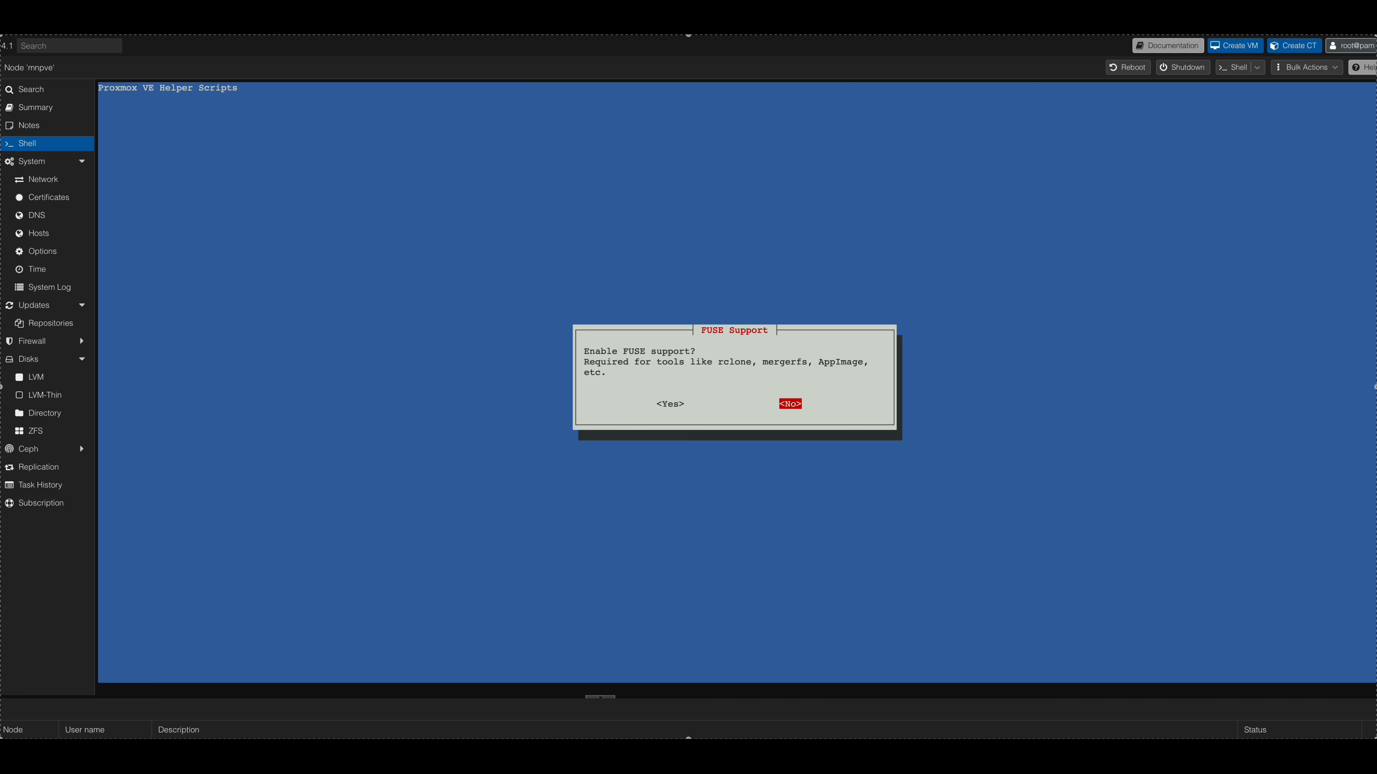
pyautogui.press('Return')
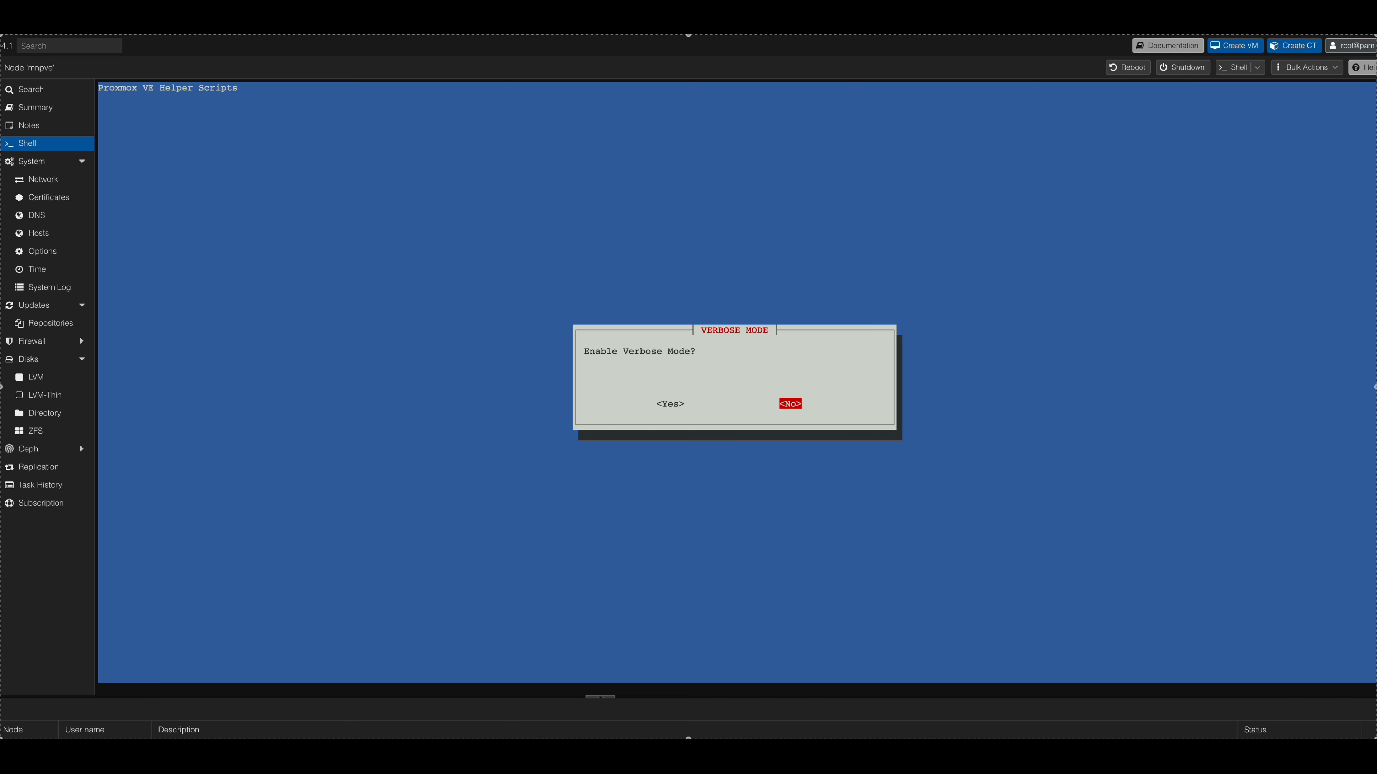
pyautogui.press('Return')
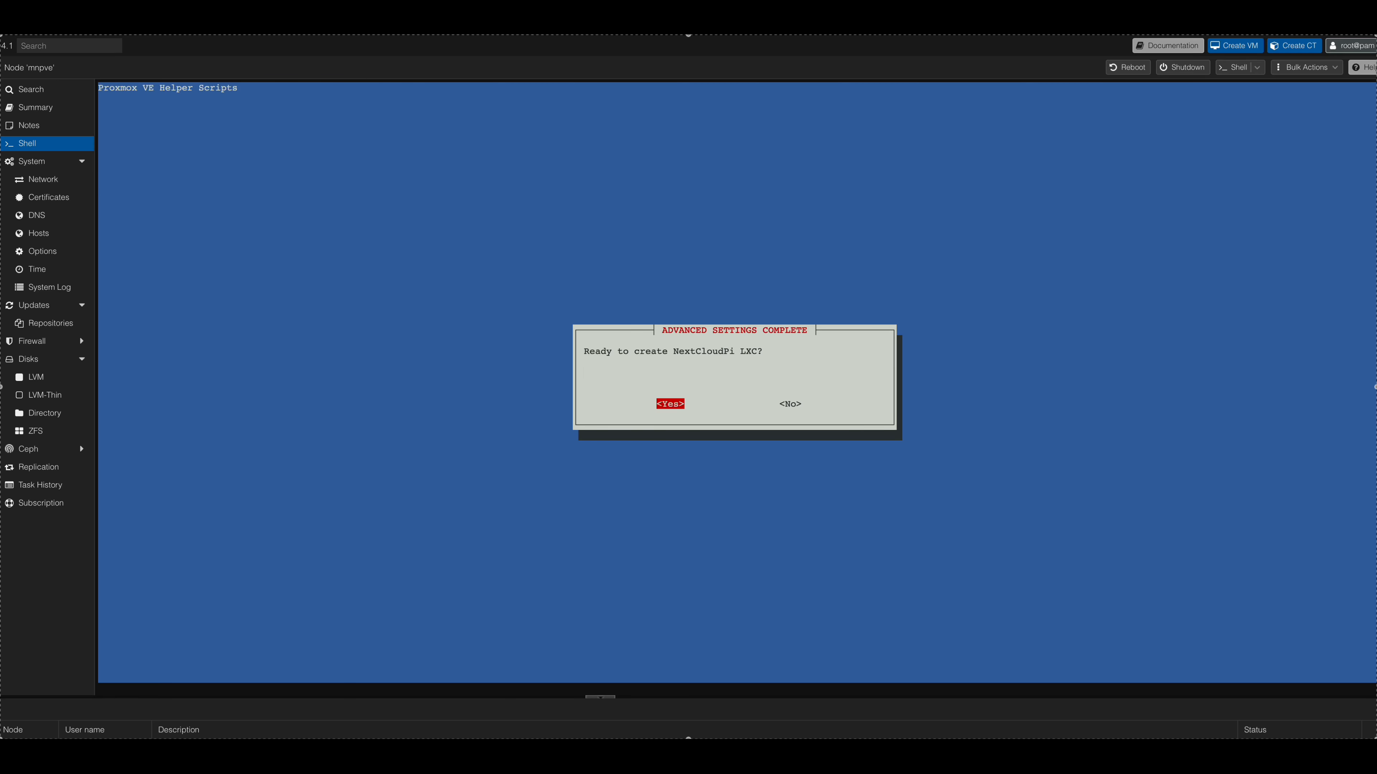
# Confirm creating the NextCloudPi LXC and choose to write the selections to a config file
pyautogui.press('Return')
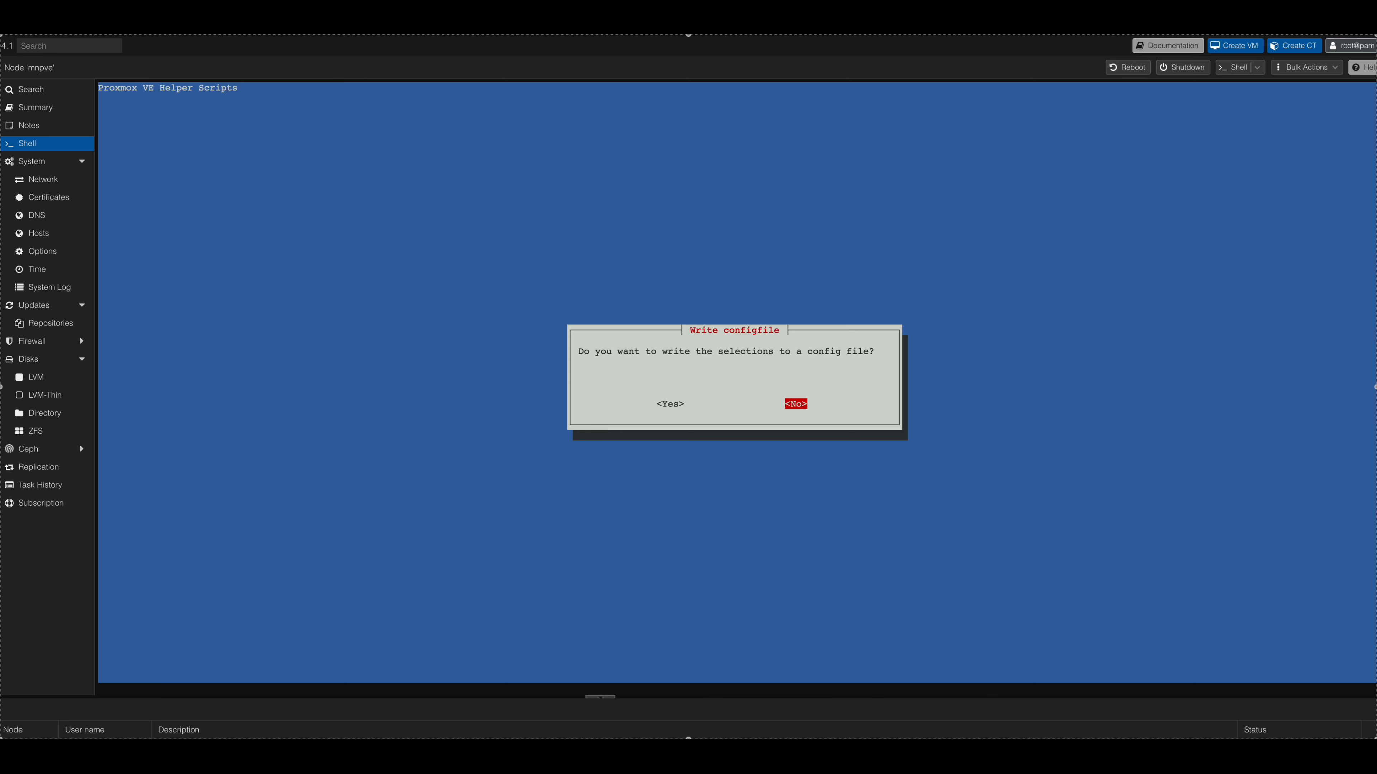
pyautogui.press('Left')
pyautogui.press('Return')
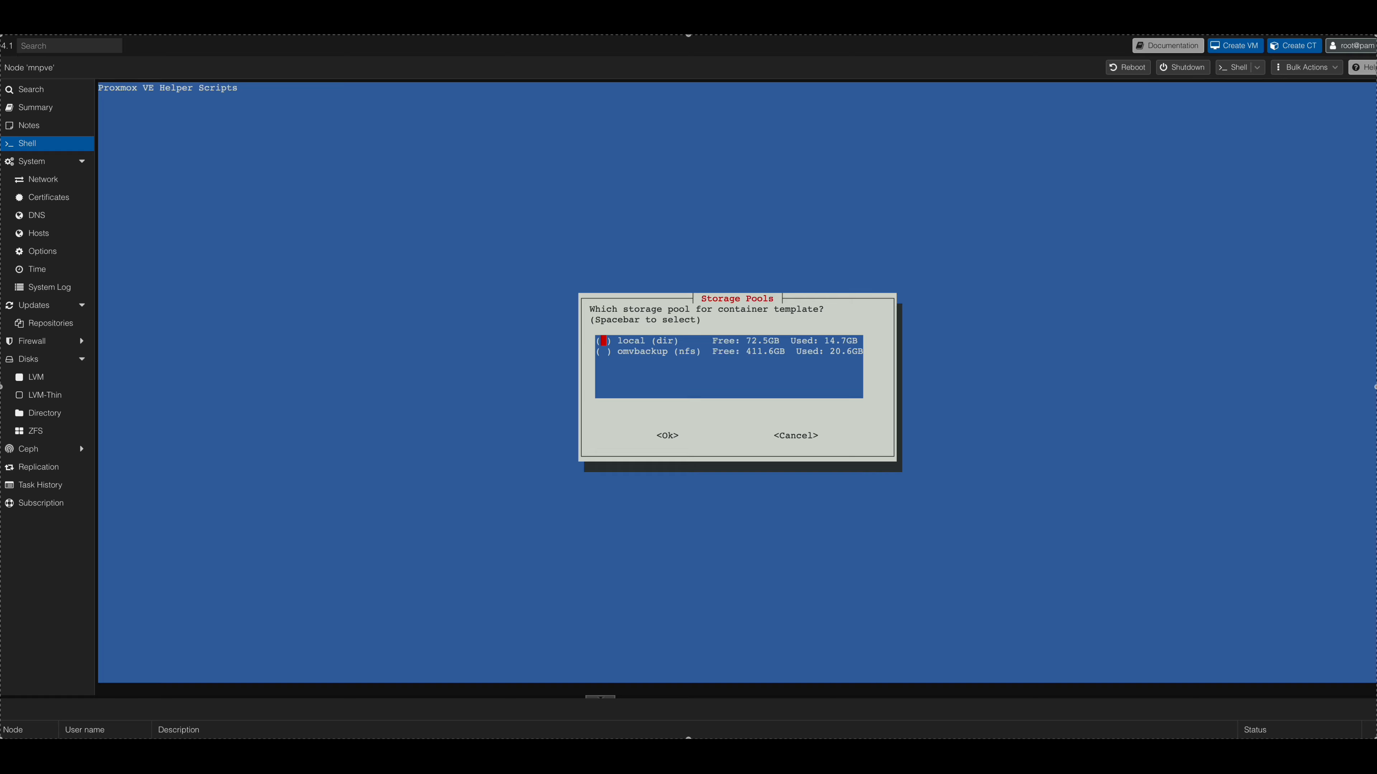
# Use the local storage pool for the container template and local-lvm for the container
pyautogui.press('Tab')
pyautogui.press('Return')
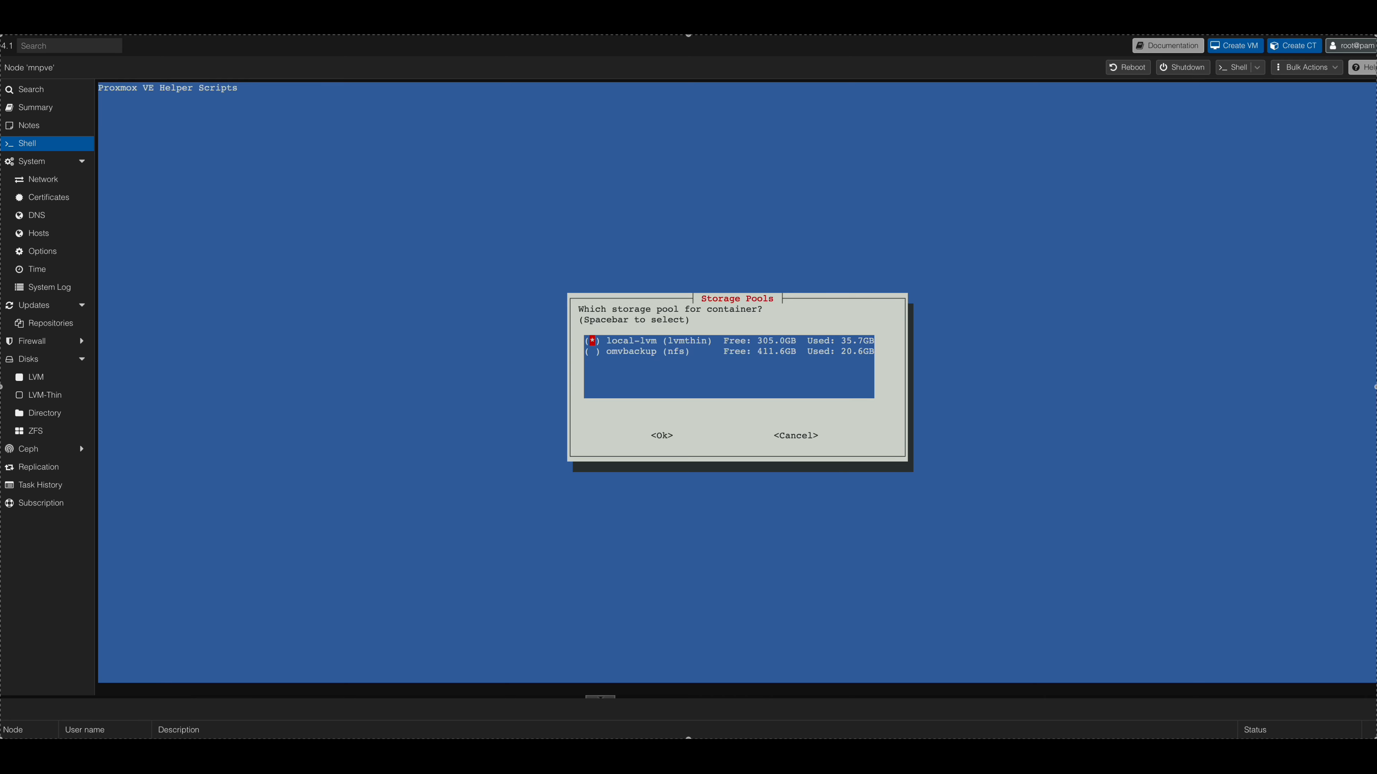
pyautogui.press('Tab')
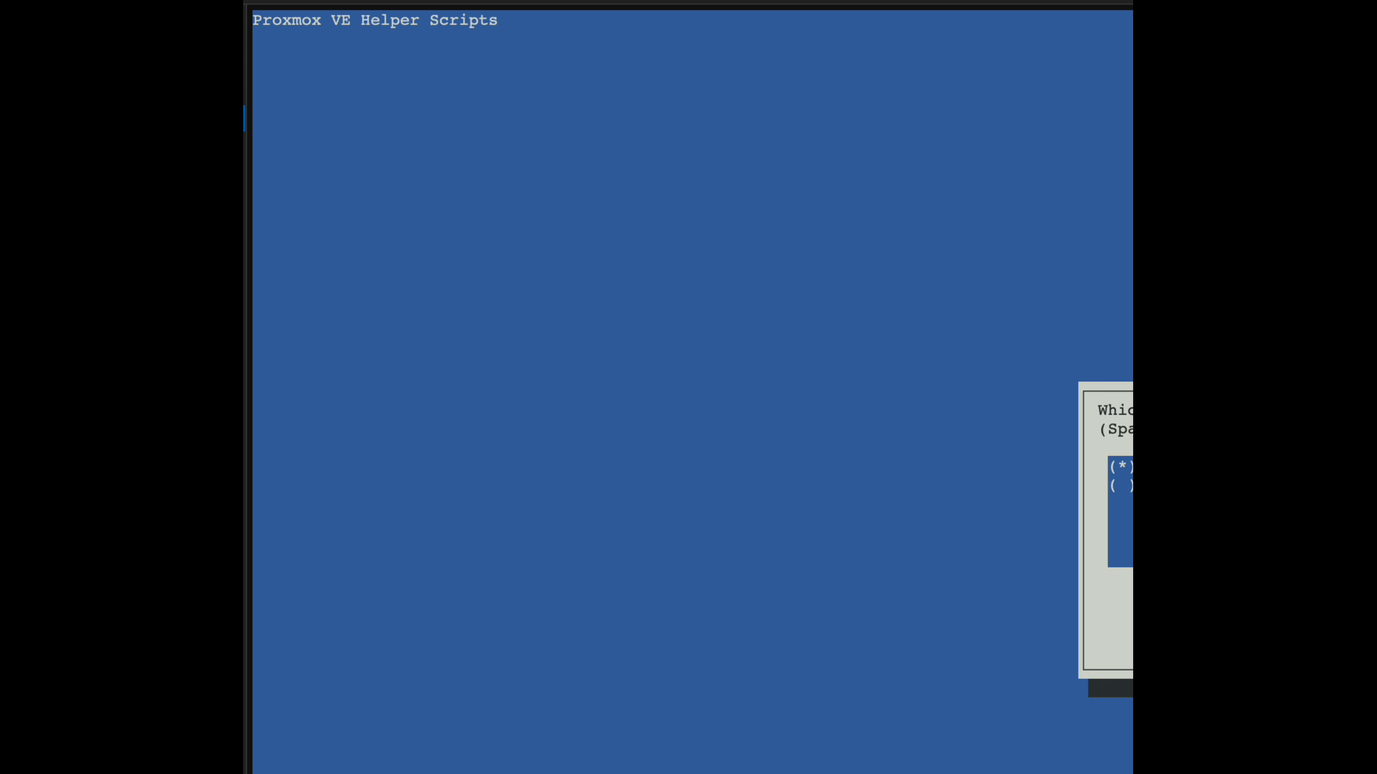
pyautogui.press('Return')
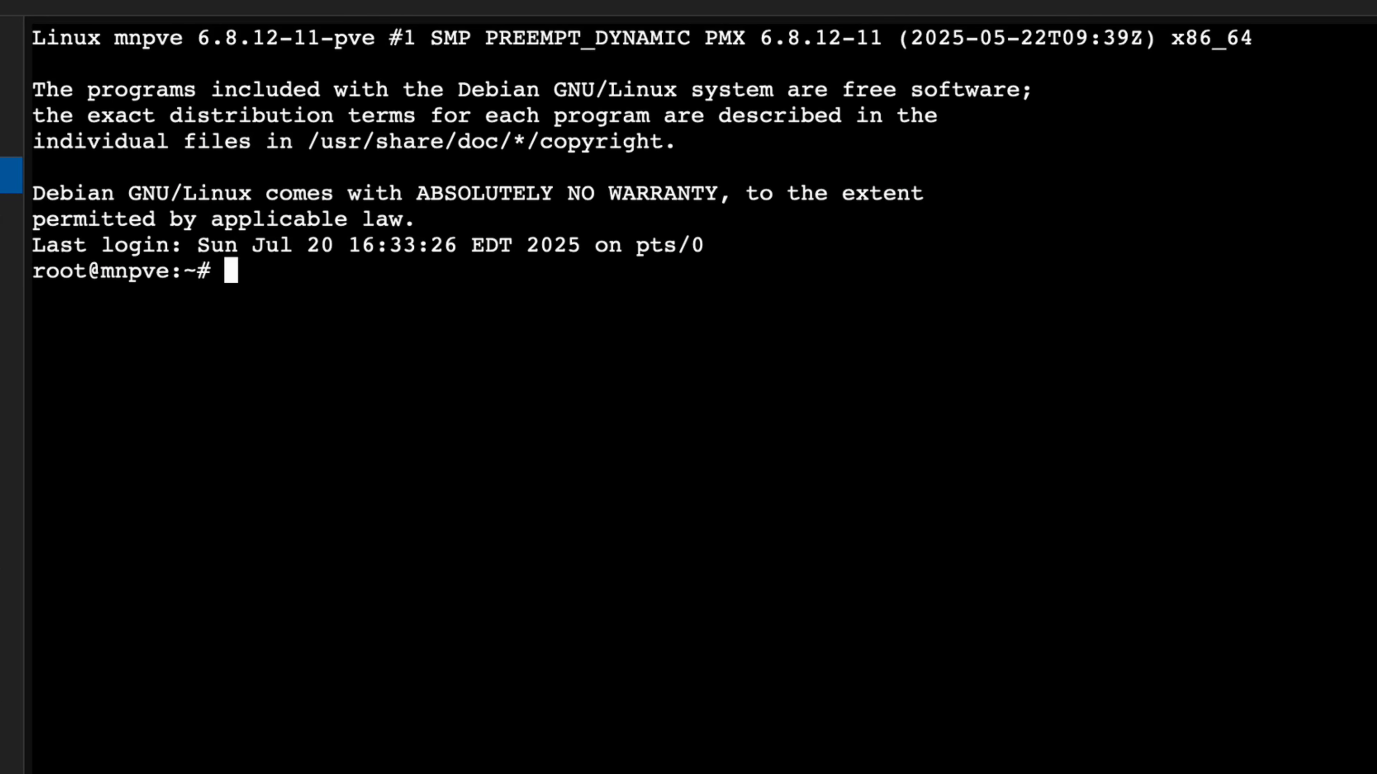
# Create a directory named ncdata in /mnt/nas and return to the home directory
pyautogui.write('cd /')
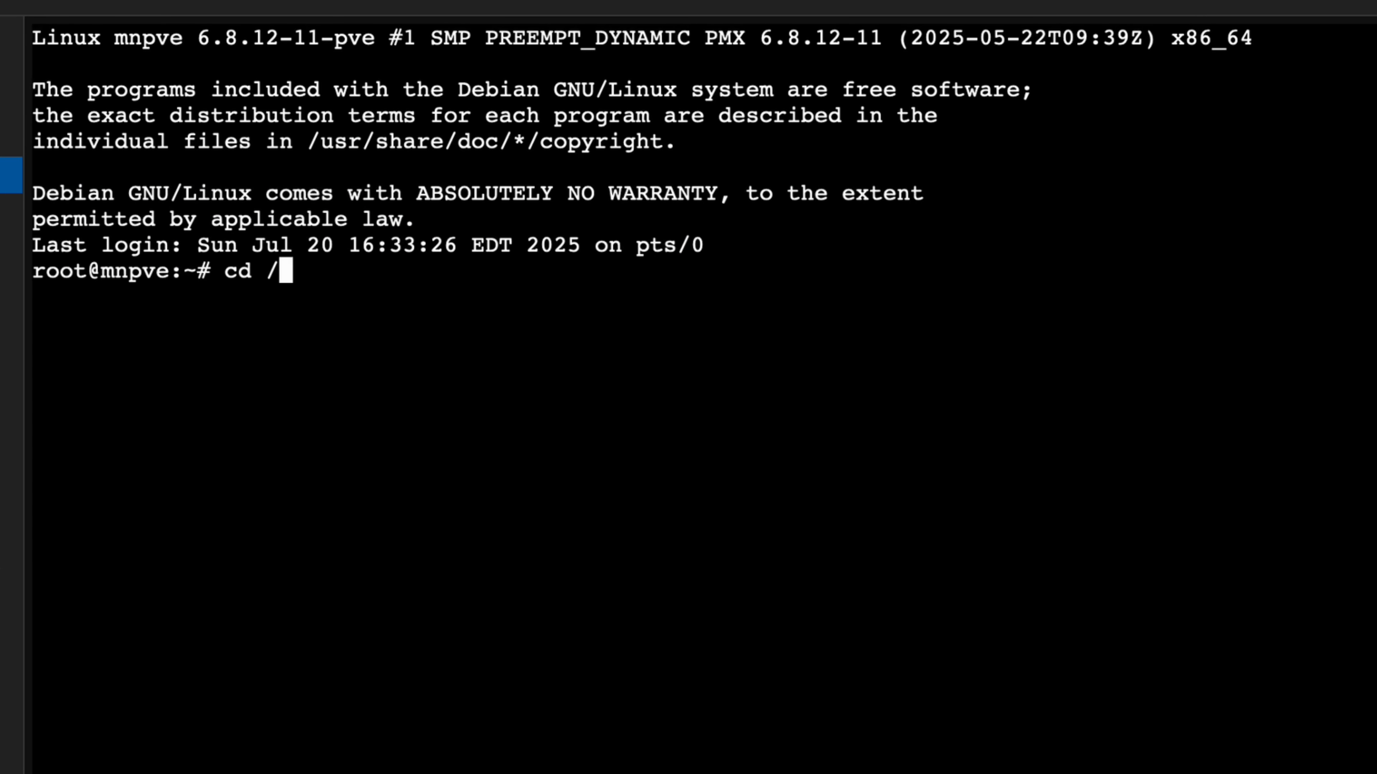
pyautogui.write('mnt/nas')
pyautogui.press('Return')
pyautogui.write('mkdir')
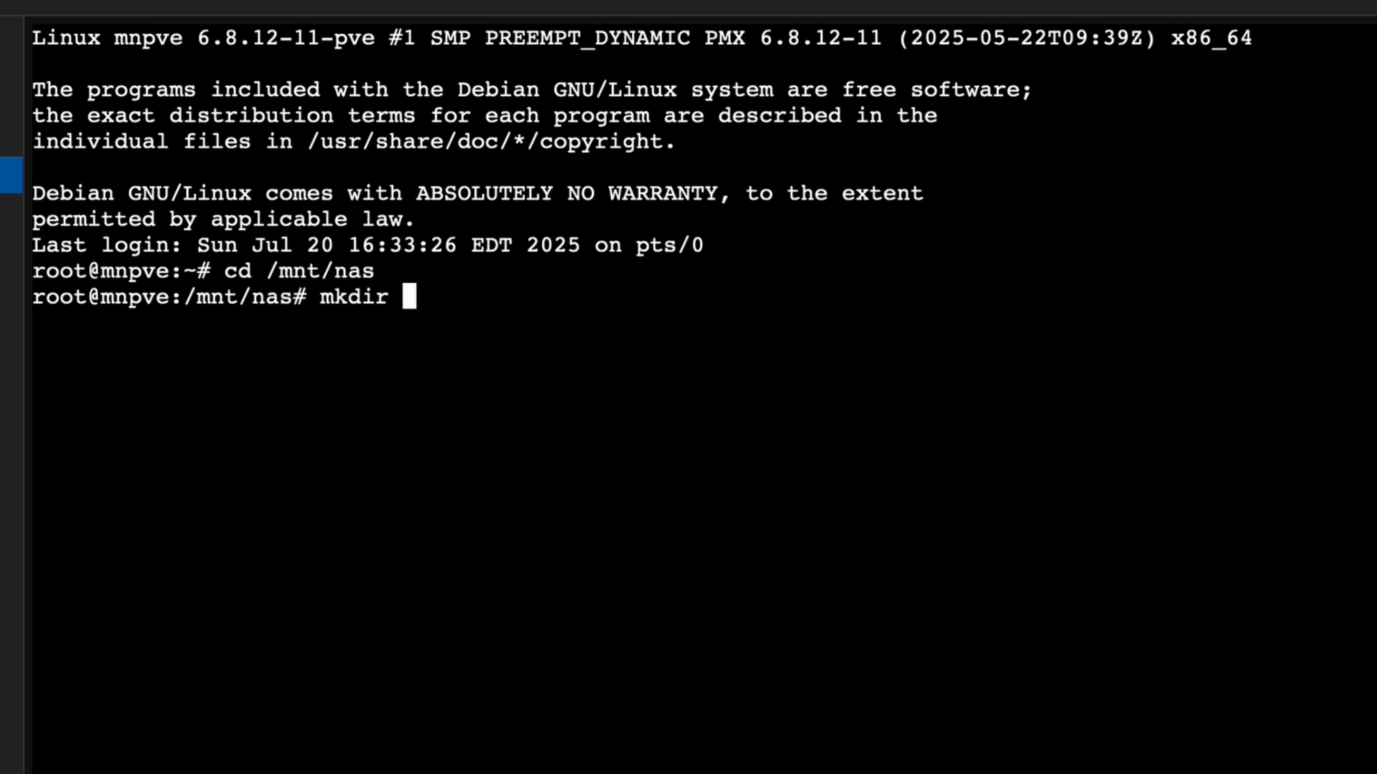
pyautogui.write(' ncdata')
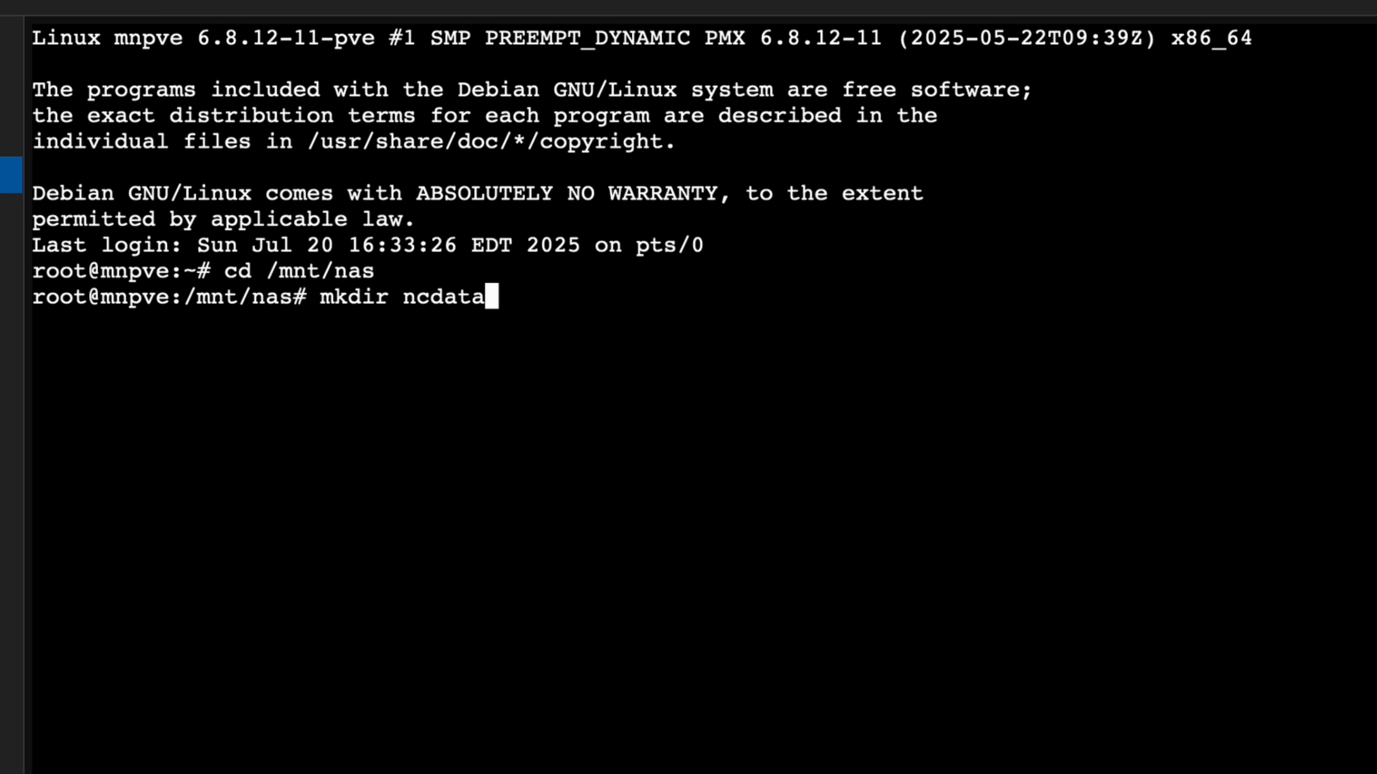
pyautogui.press('Return')
pyautogui.write('cd --')
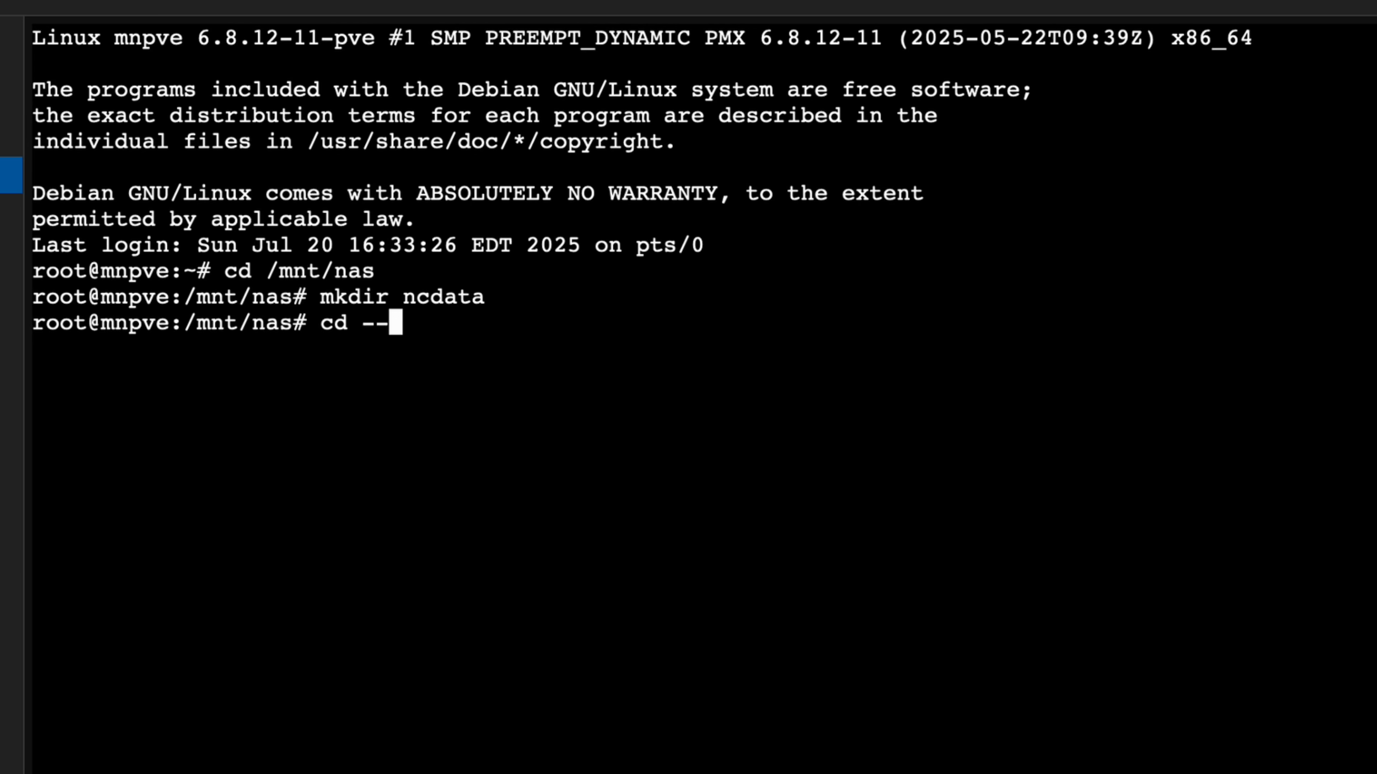
pyautogui.press('Return')
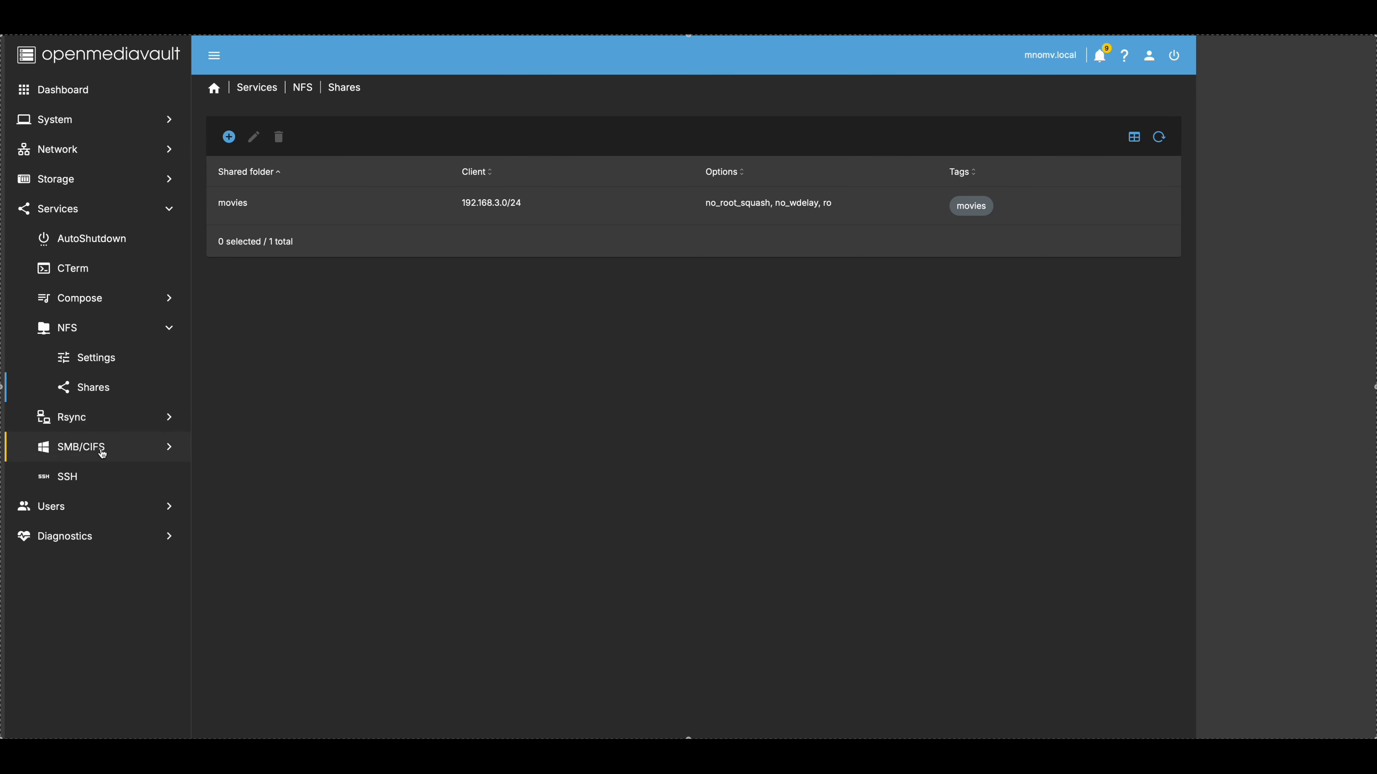
# In openmediavault, start a new SMB/CIFS share for the ncdata shared folder with the comment ncdata
pyautogui.click(103, 454)
pyautogui.click(112, 450)
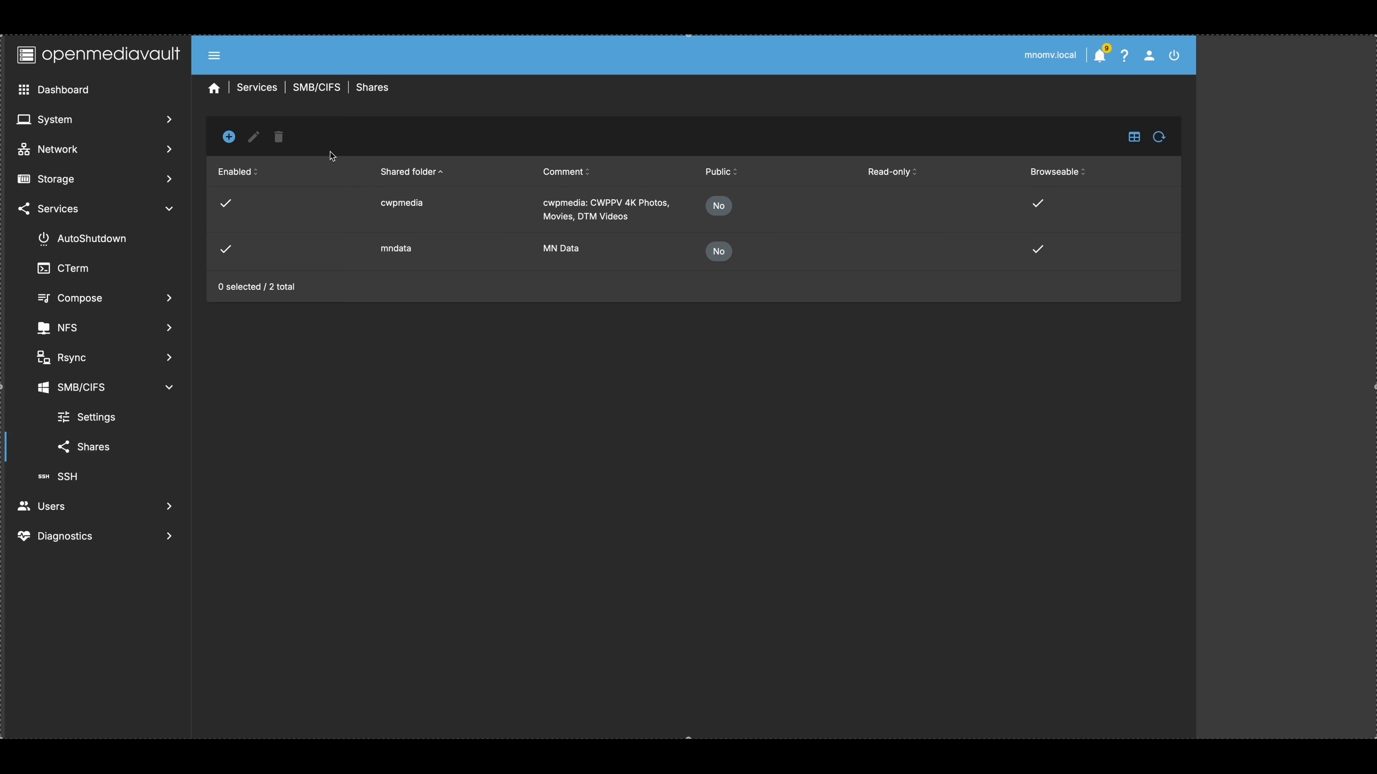
pyautogui.click(230, 144)
pyautogui.click(282, 183)
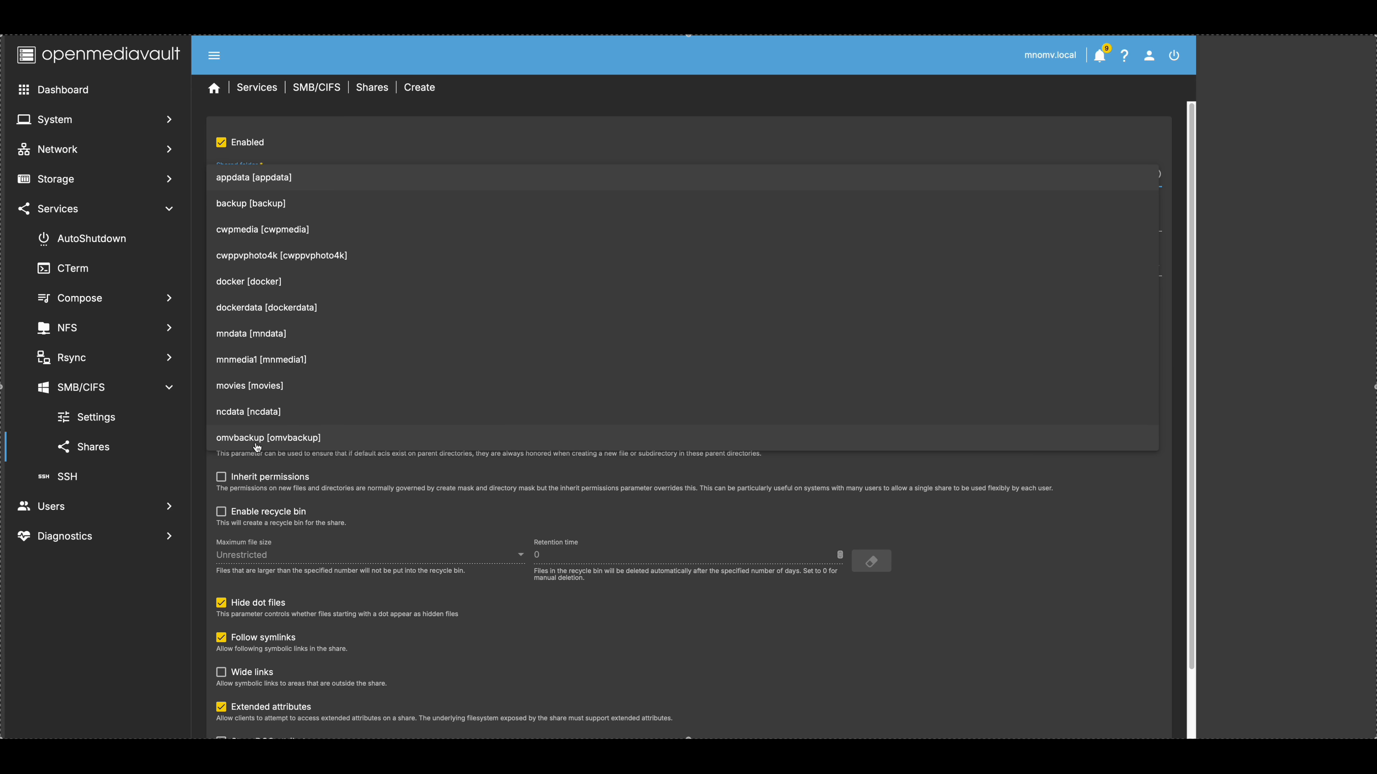
pyautogui.click(255, 417)
pyautogui.click(255, 223)
pyautogui.write('ncdata')
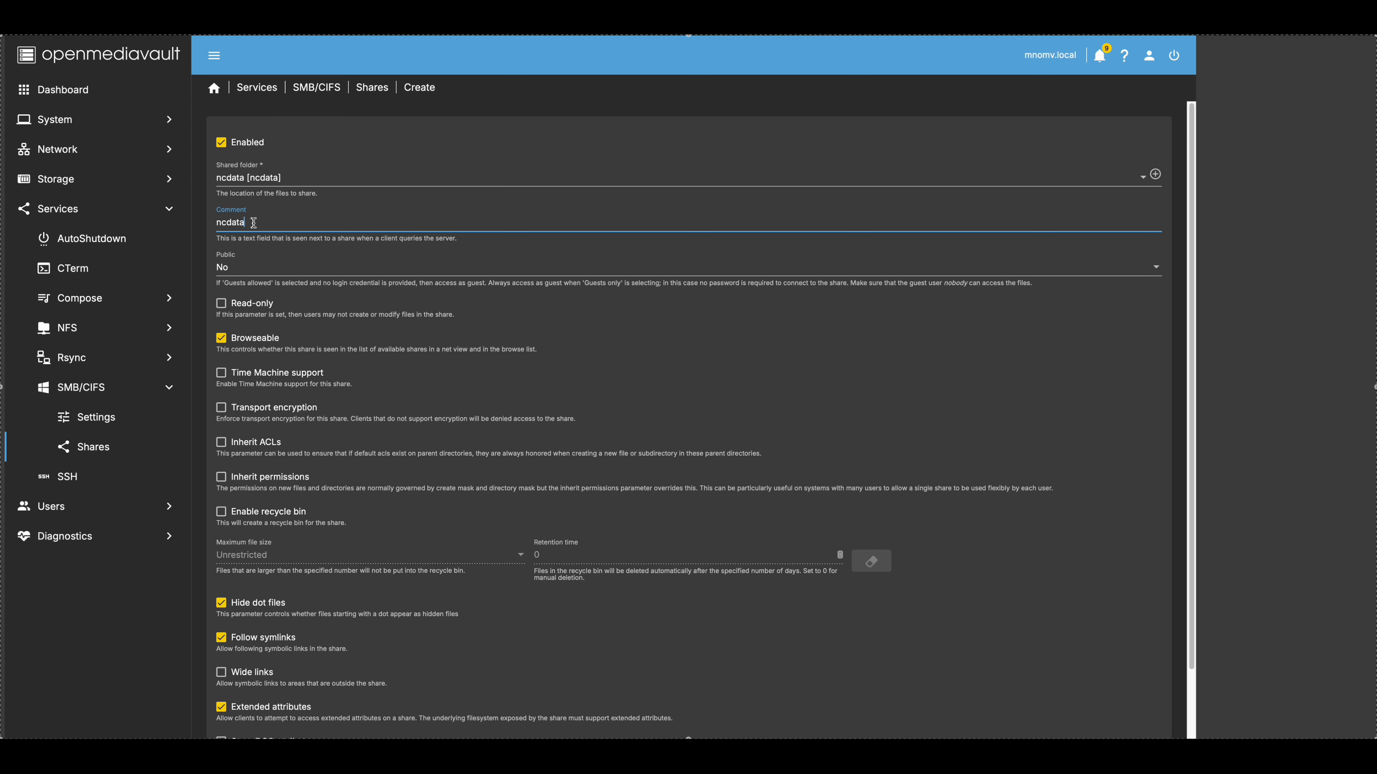
# Enable Inherit ACLs and Inherit permissions for the new ncdata share
pyautogui.scroll(-3, 399, 408)
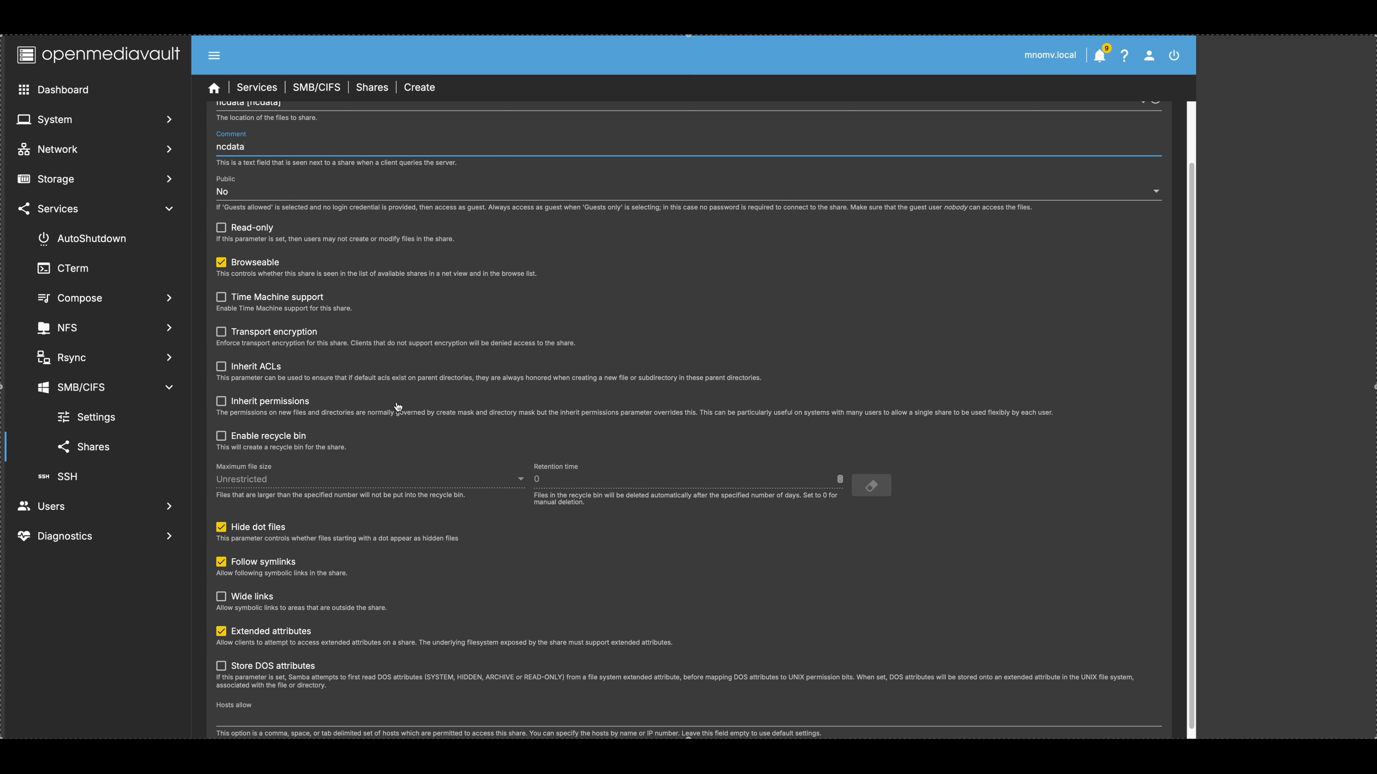
pyautogui.scroll(-3, 398, 407)
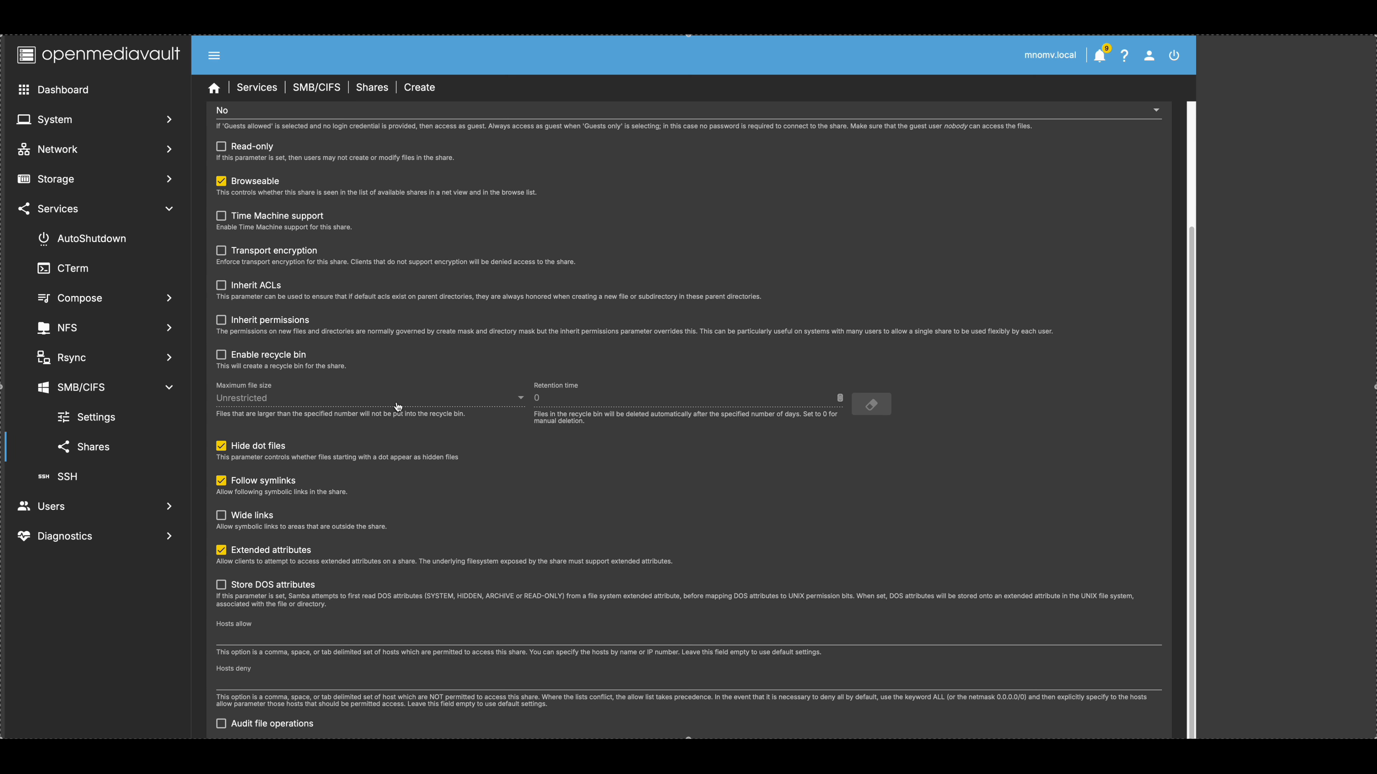
pyautogui.click(221, 289)
pyautogui.scroll(-1, 411, 335)
pyautogui.click(221, 293)
pyautogui.scroll(-1, 423, 329)
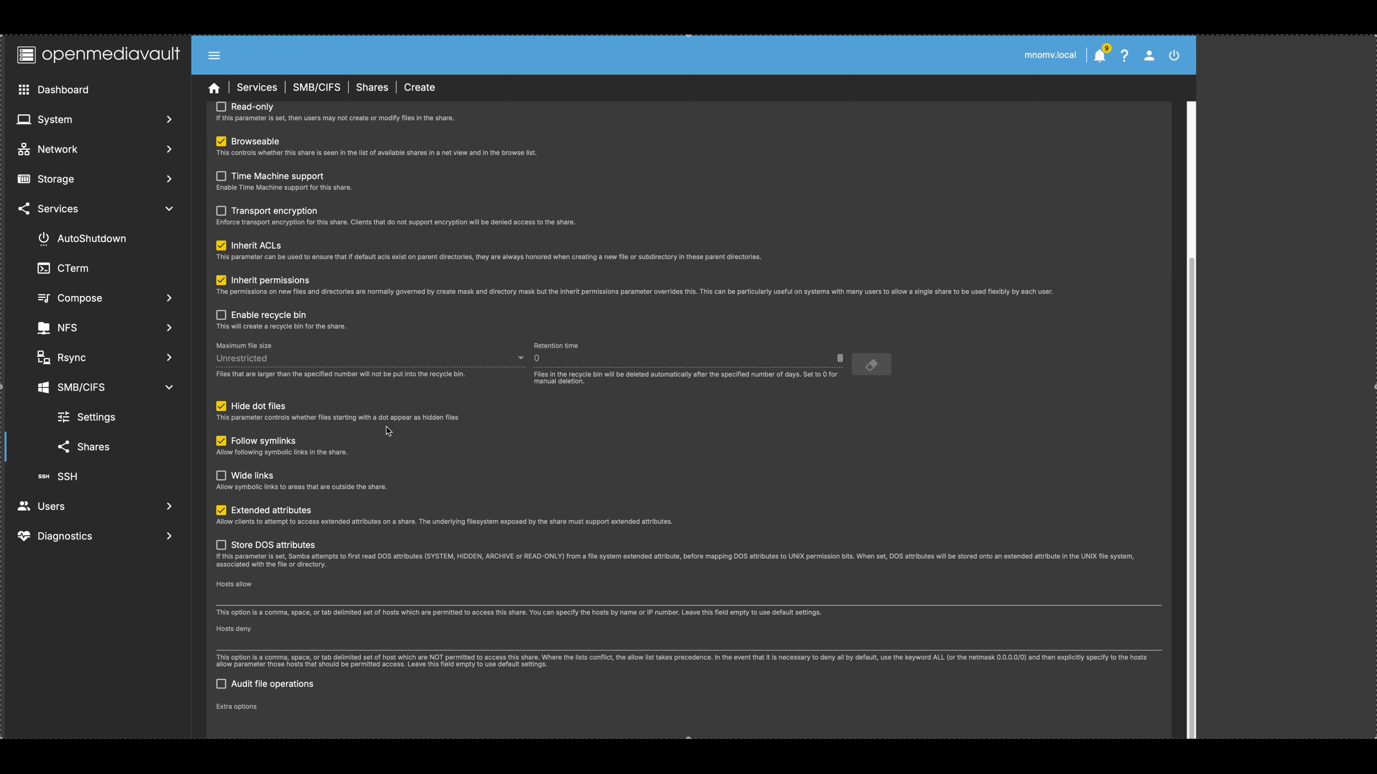
# Allow hosts 192.168.3.0/24 on the ncdata share, save it and apply the pending configuration changes
pyautogui.click(277, 599)
pyautogui.write('192.168.3.0/24')
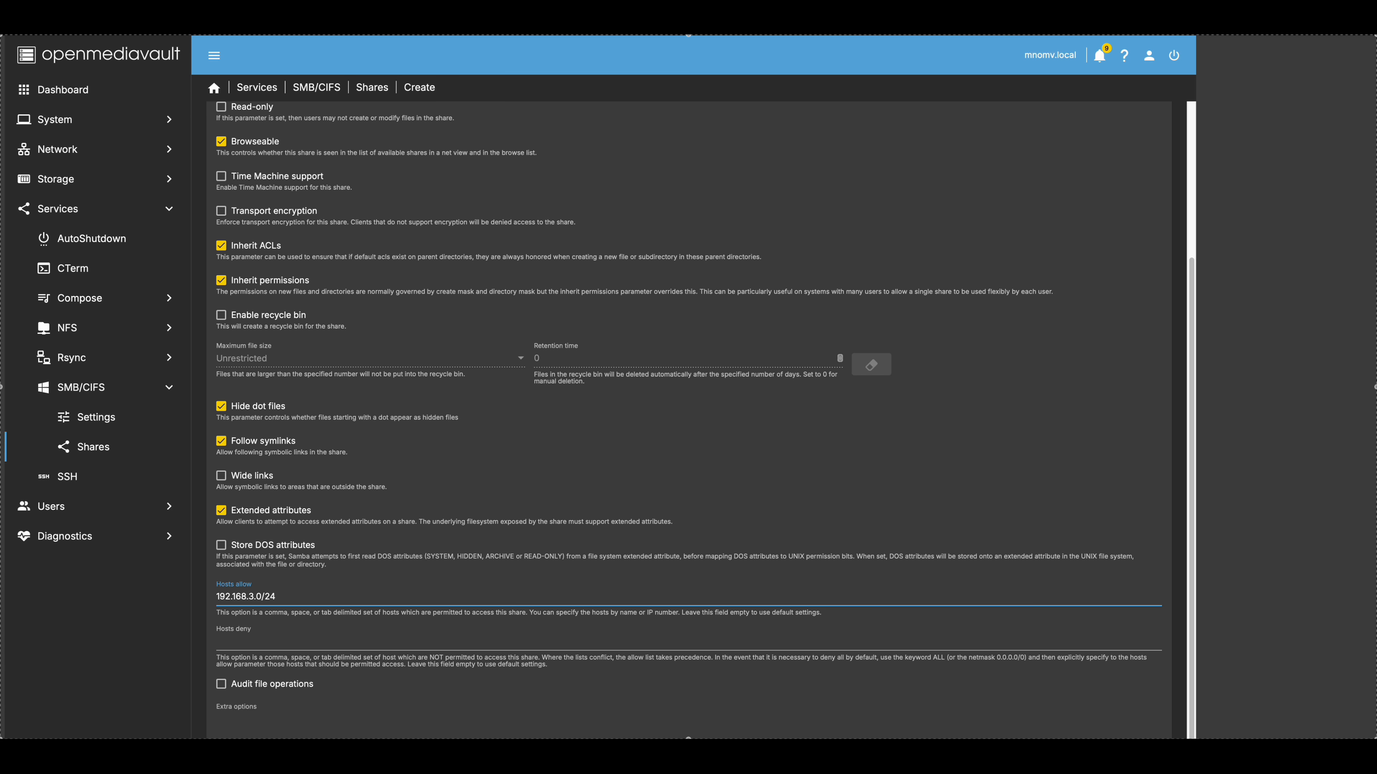
pyautogui.click(1145, 768)
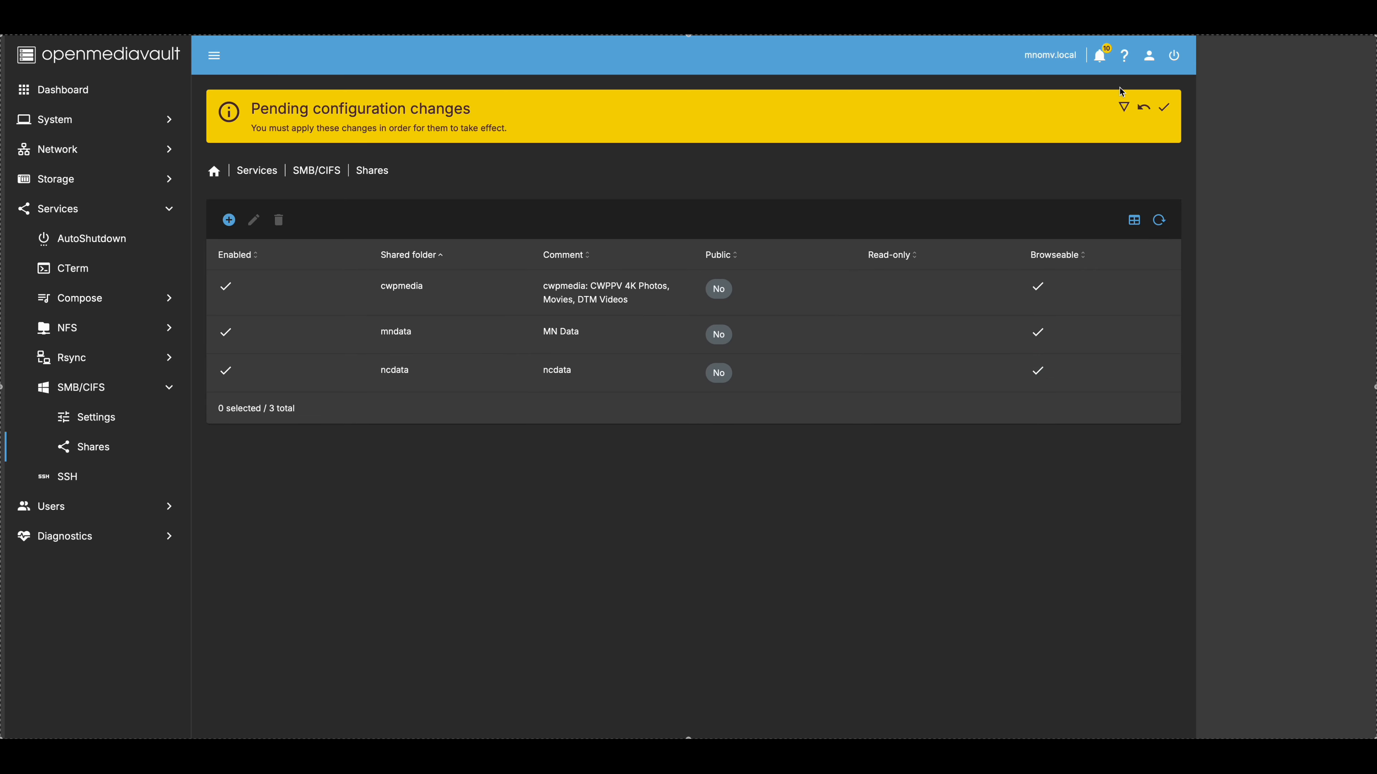
pyautogui.click(1166, 107)
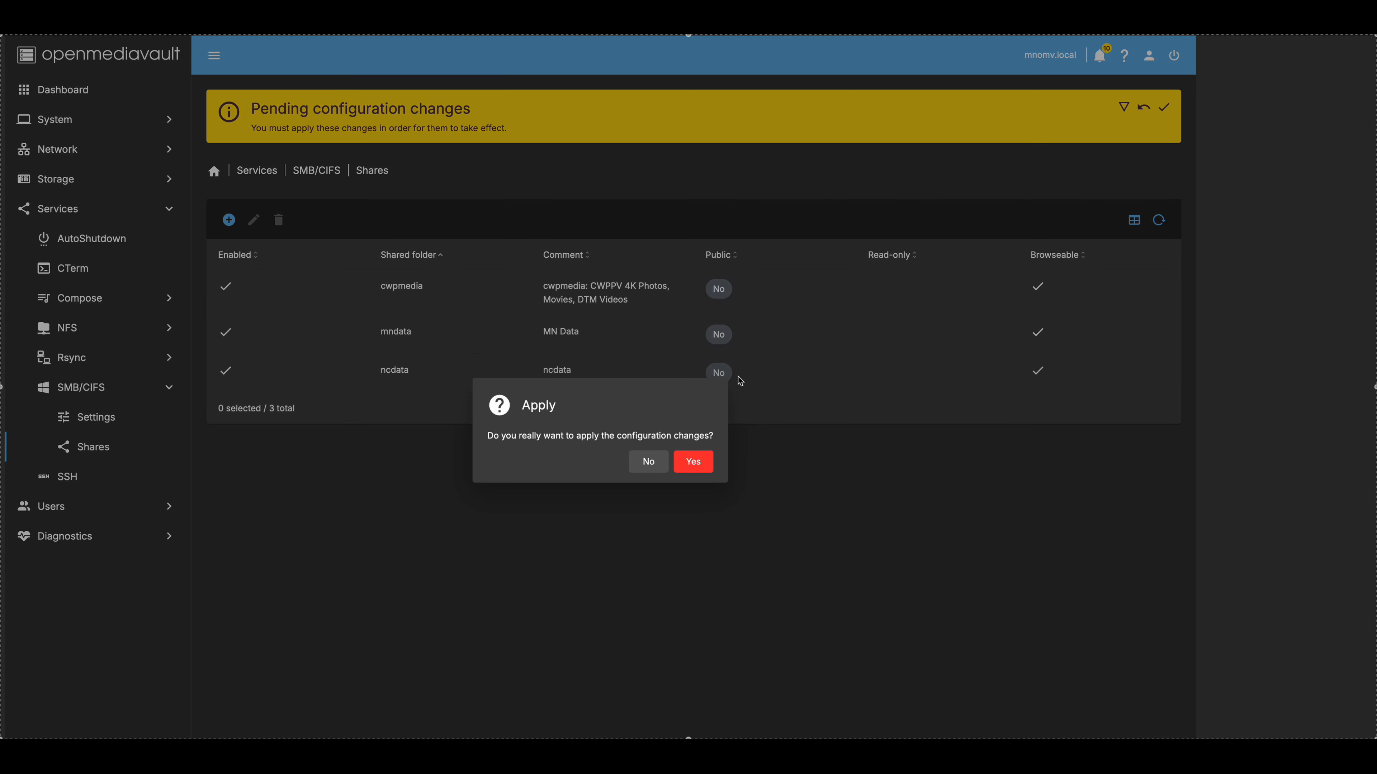
pyautogui.click(694, 463)
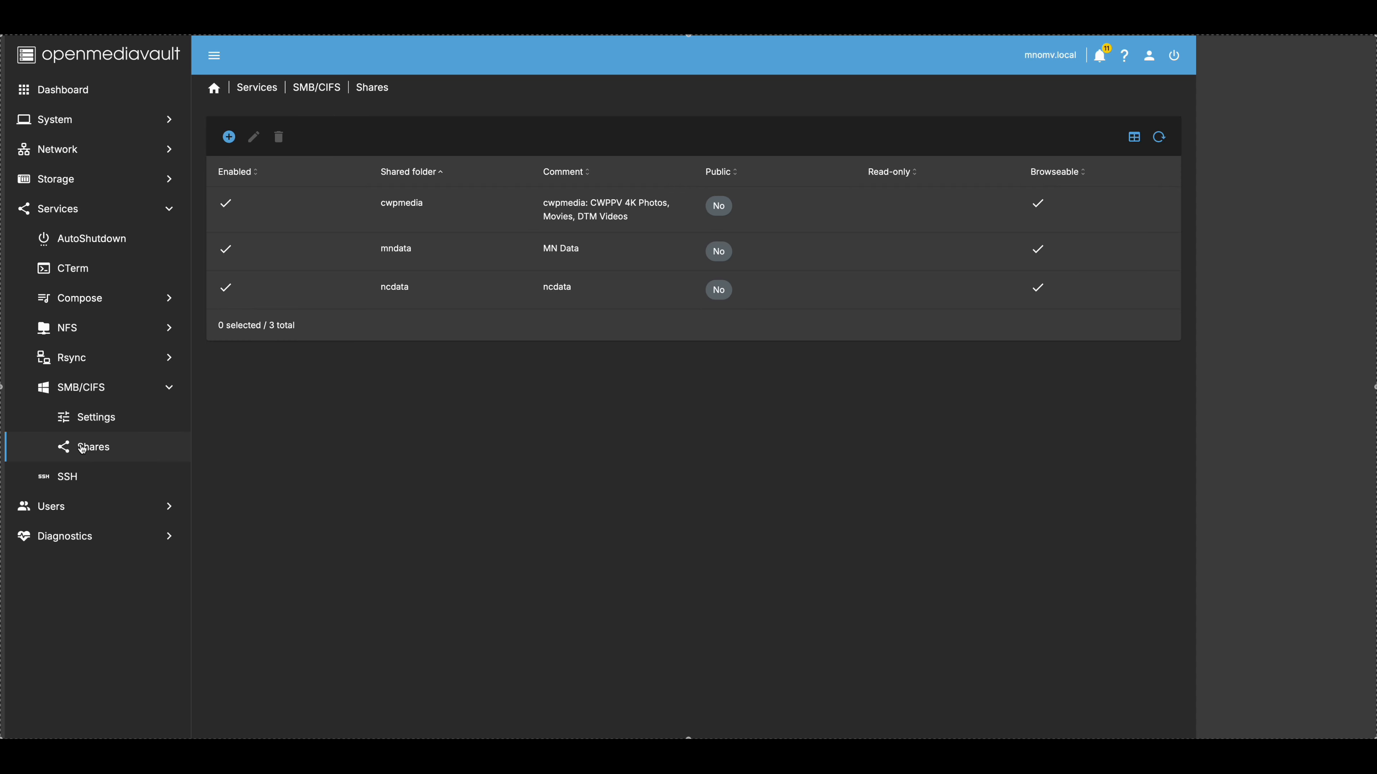
# Save user ncusr1's shared-folder permissions with Read/Write access to ncdata and apply the configuration changes
pyautogui.click(89, 449)
pyautogui.click(71, 513)
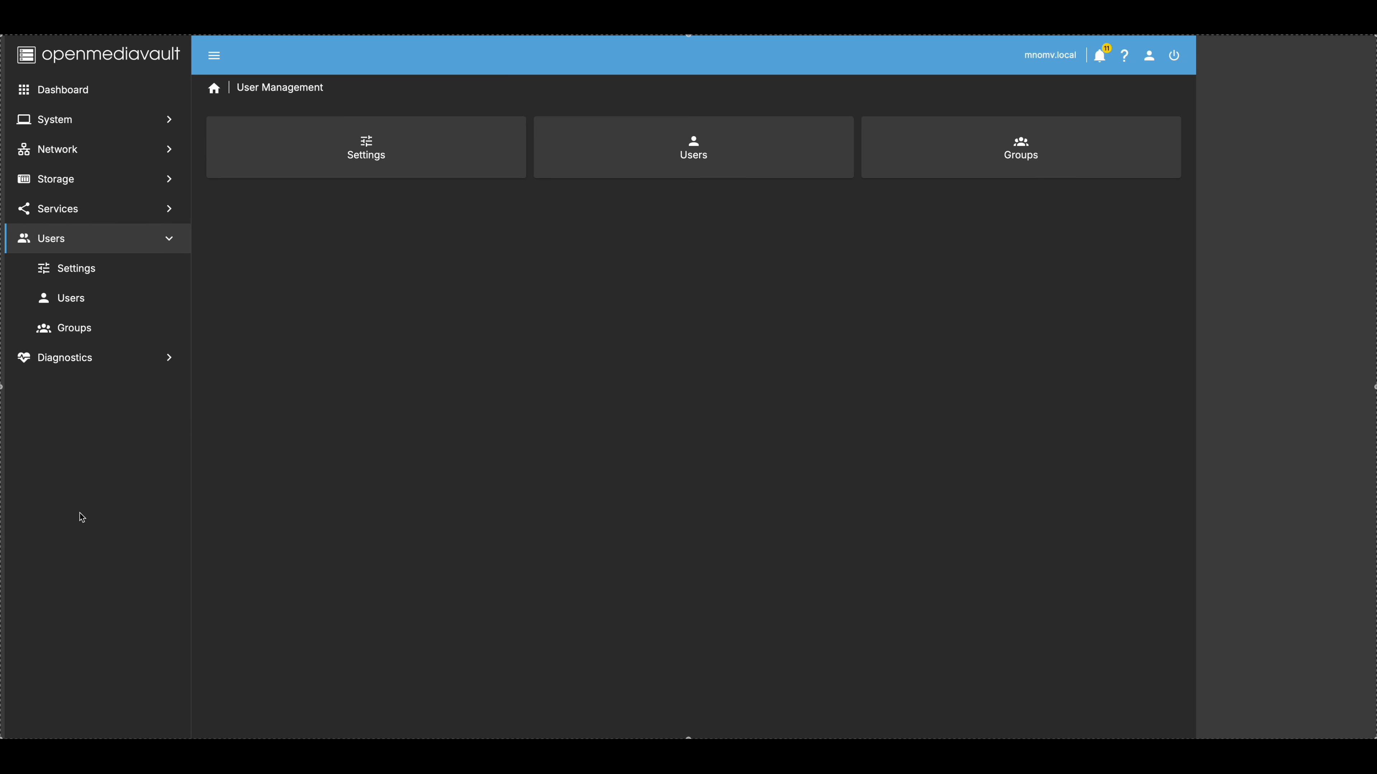
pyautogui.click(83, 301)
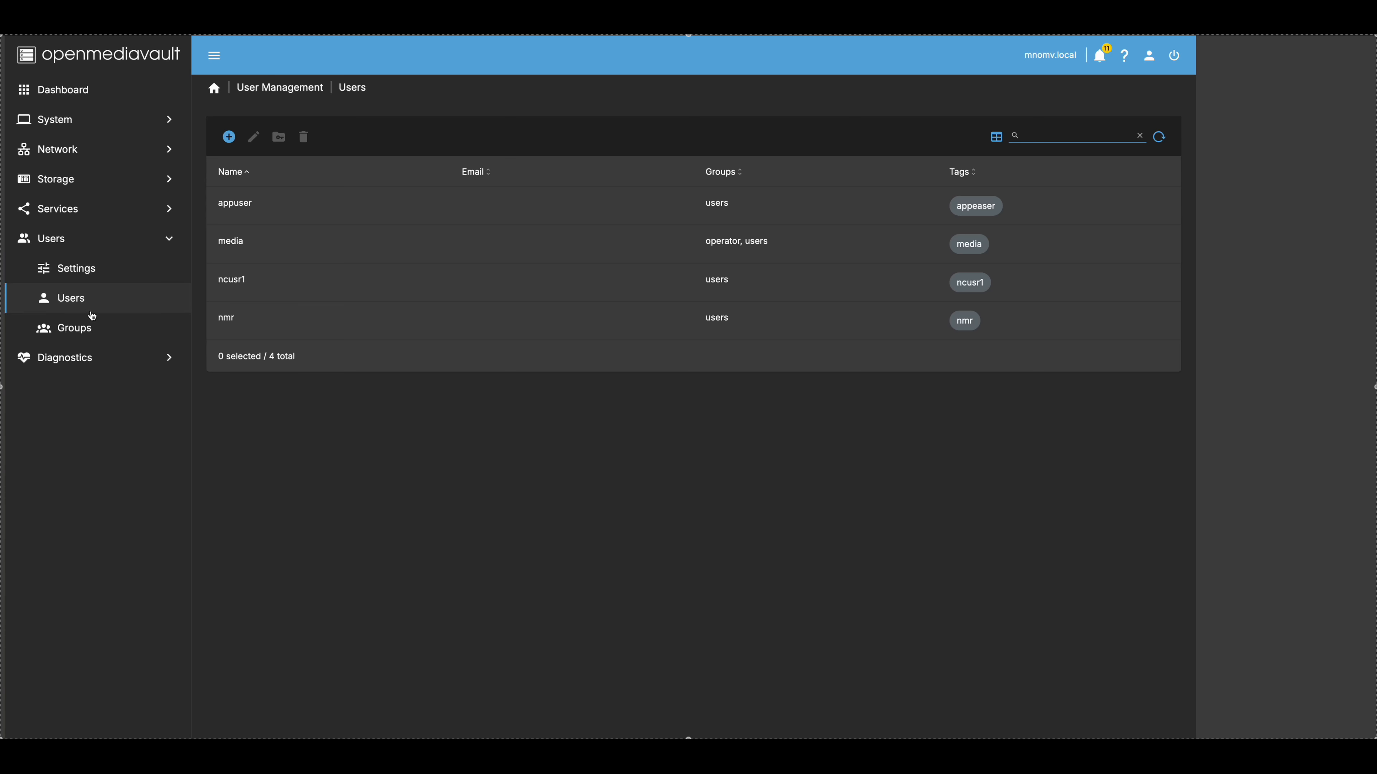
pyautogui.click(276, 281)
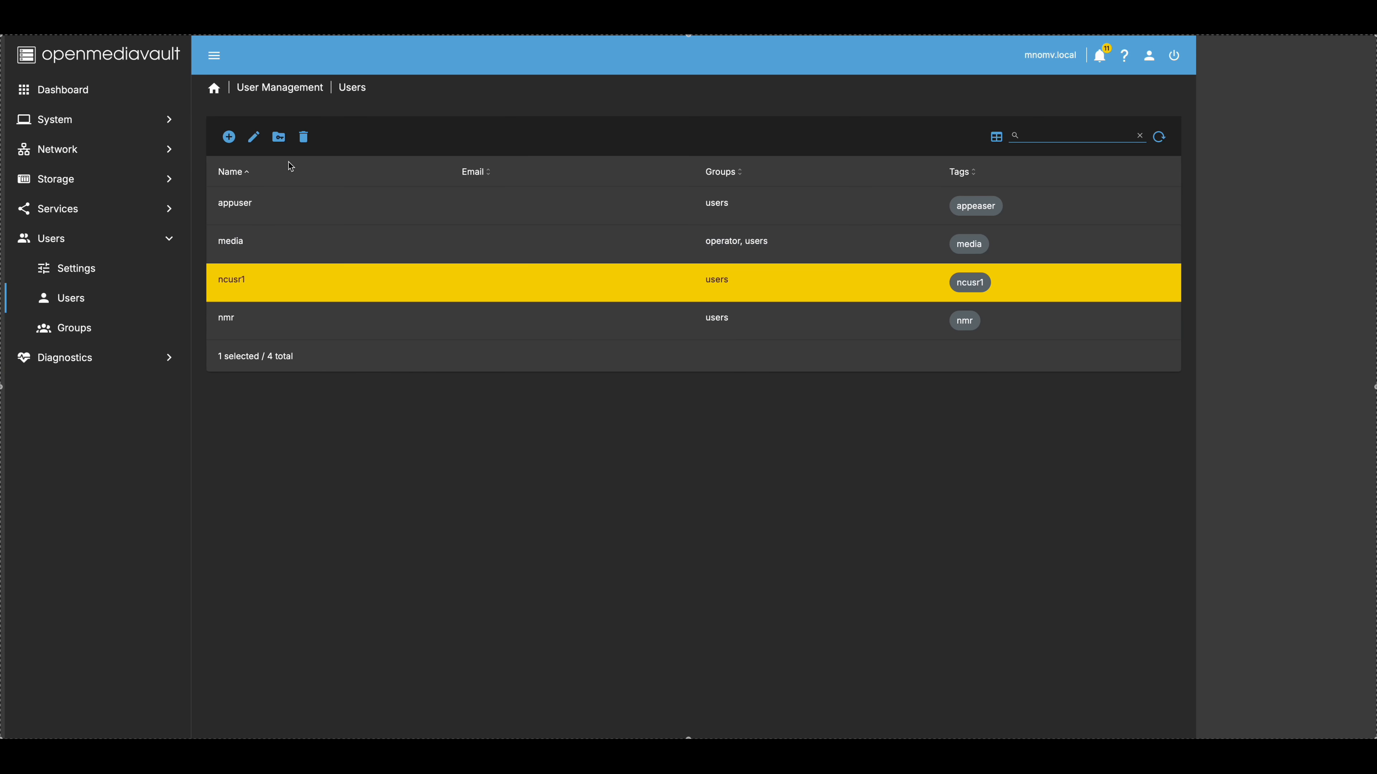
pyautogui.click(280, 138)
pyautogui.scroll(-2, 501, 400)
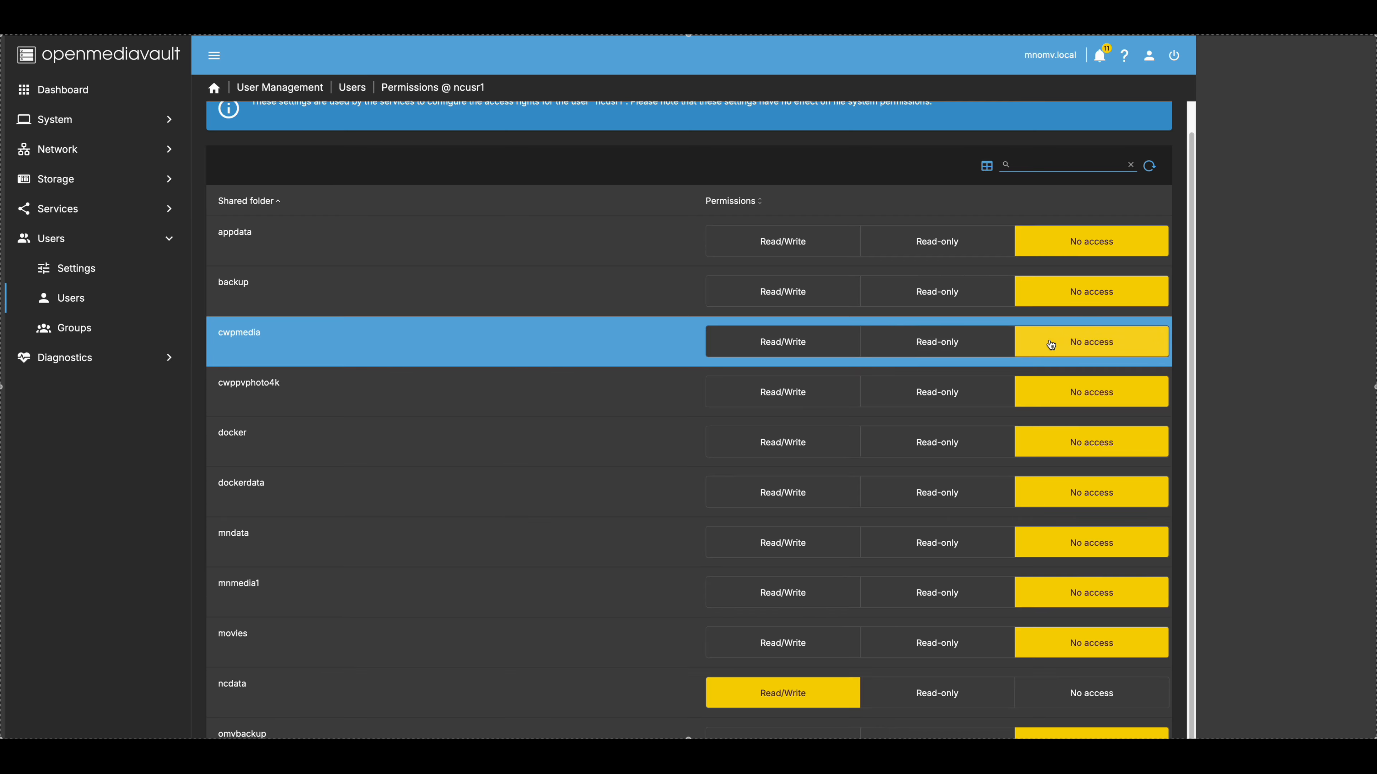
pyautogui.click(916, 345)
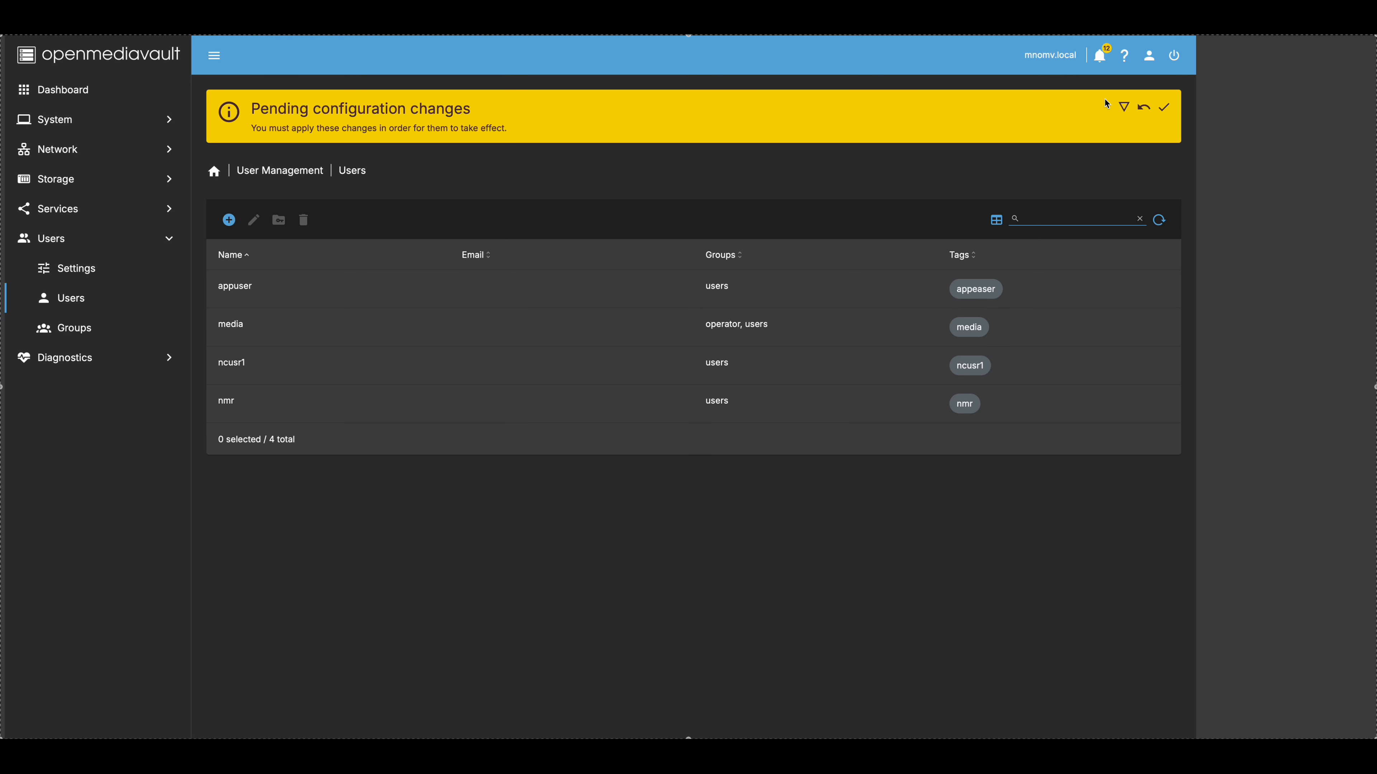
pyautogui.click(1164, 107)
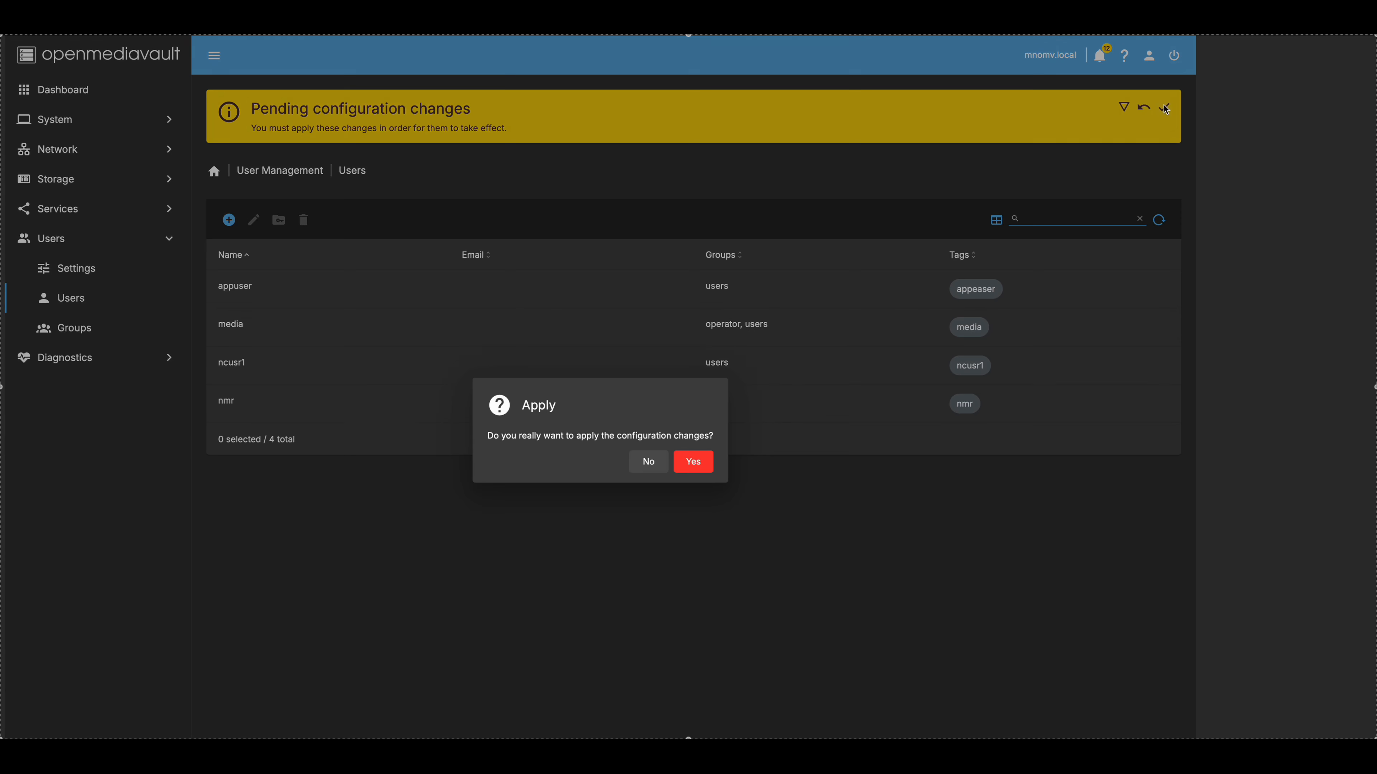
pyautogui.click(698, 465)
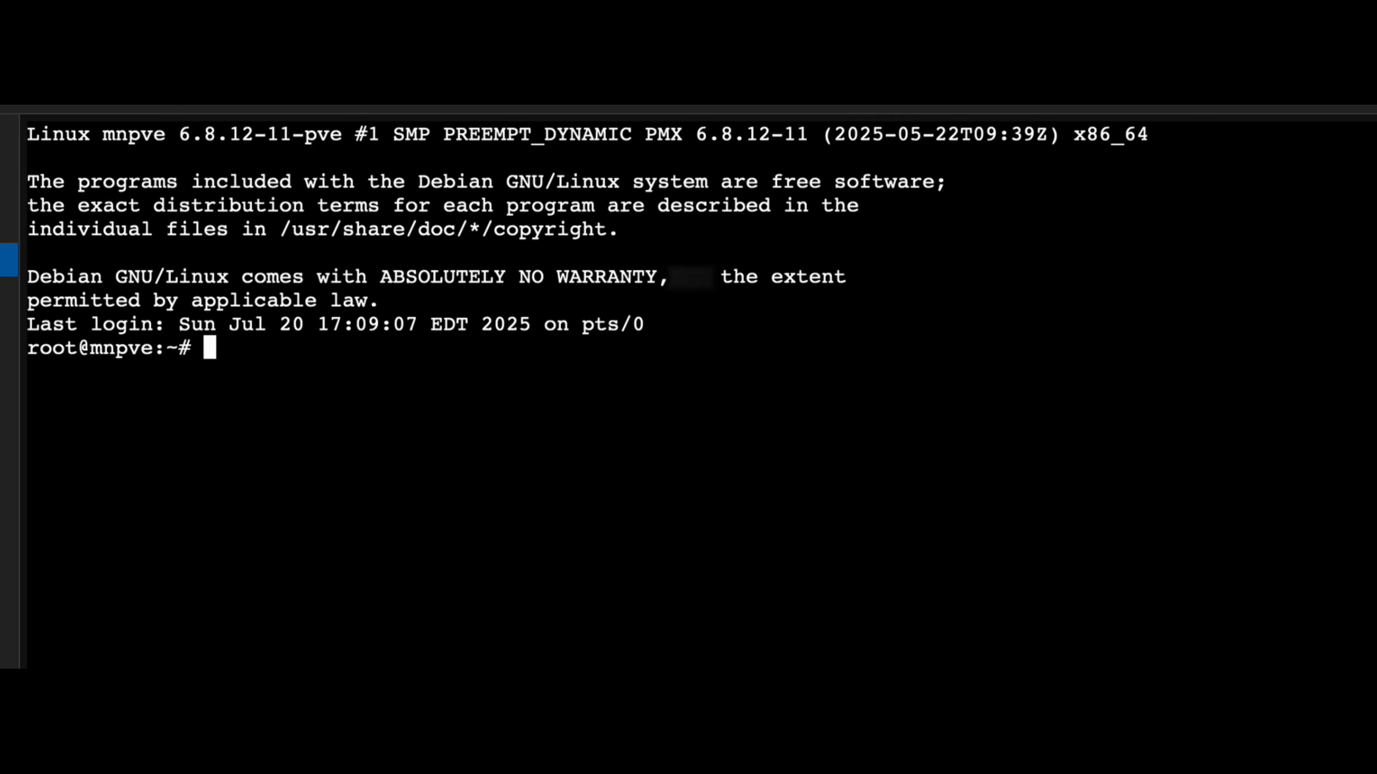
# In the Proxmox host shell, mount the NAS ncdata CIFS share at /mnt/nas/ncdata as ncusr1, entering the share password
pyautogui.rightClick(289, 353)
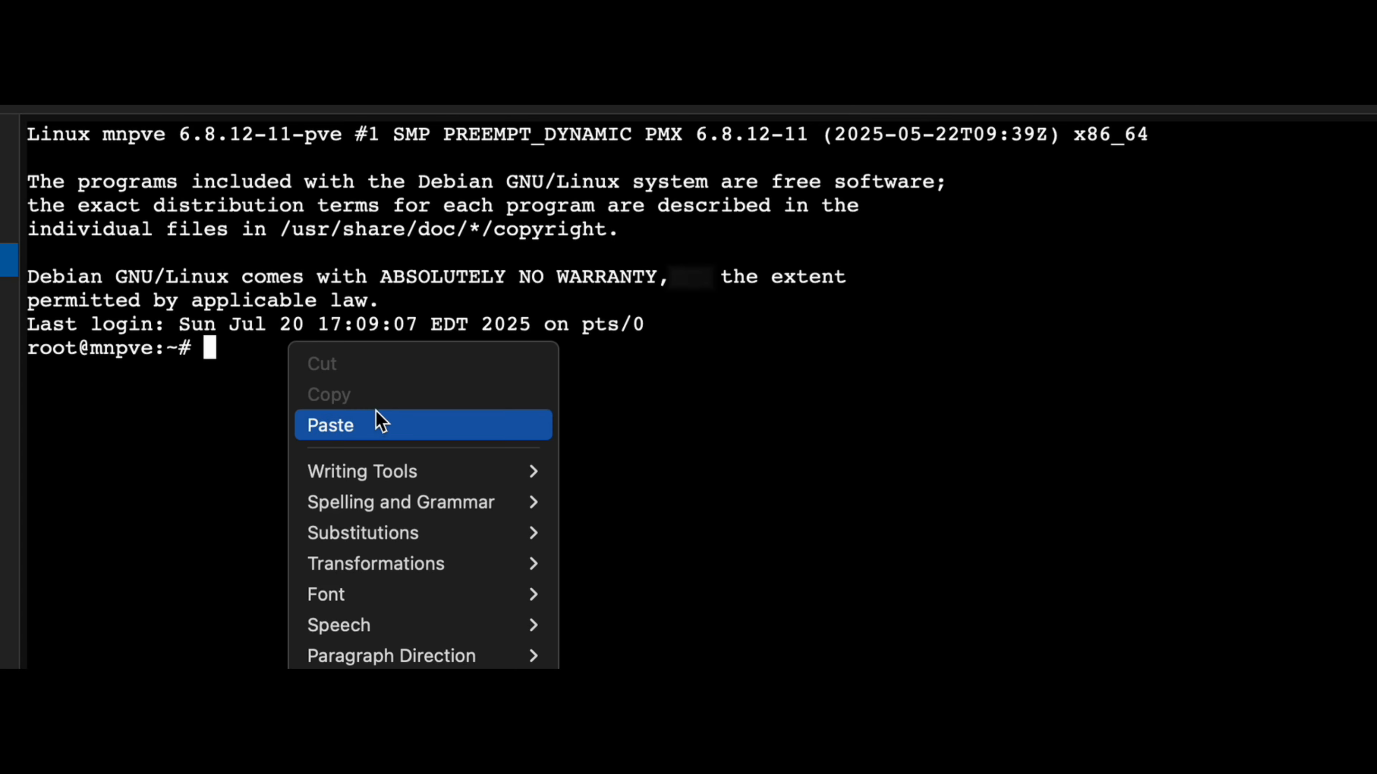
pyautogui.click(379, 427)
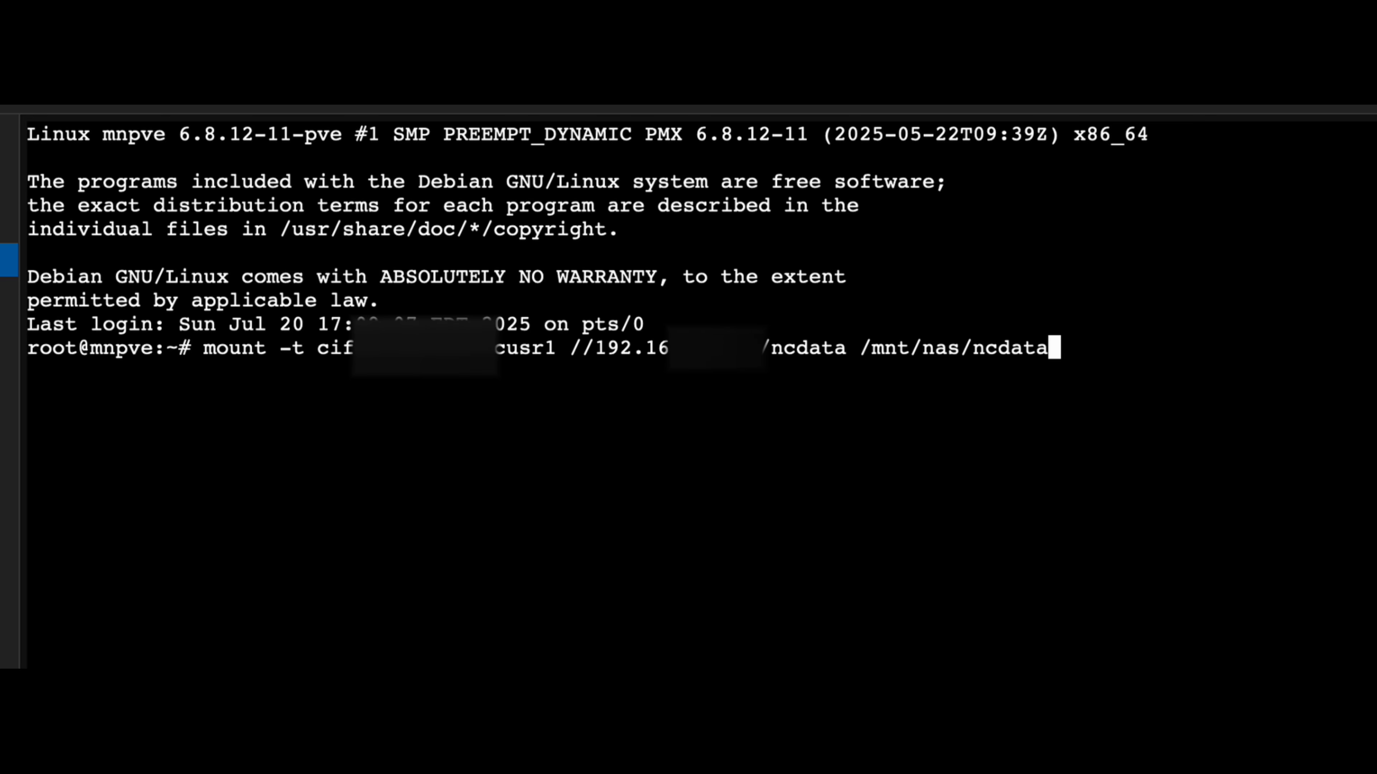
pyautogui.press('Return')
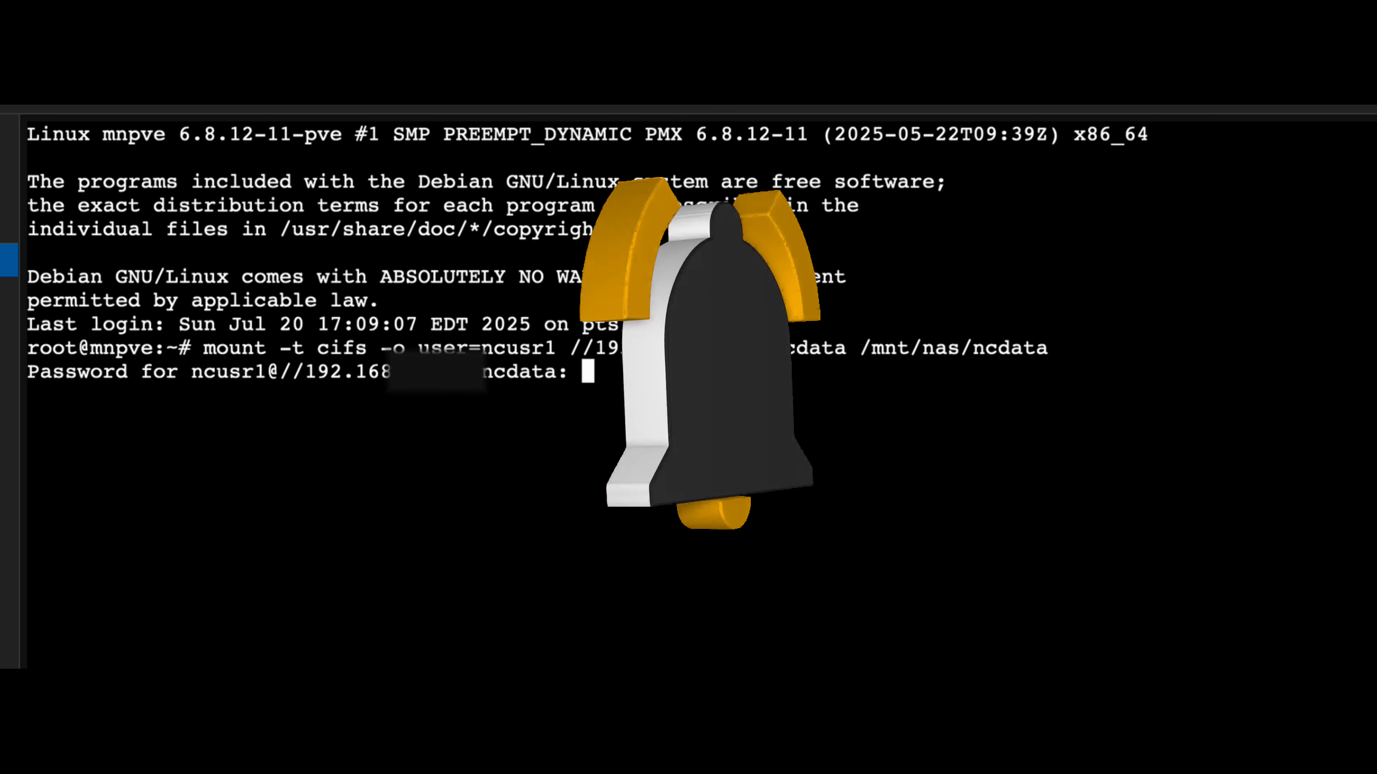
pyautogui.press('Return')
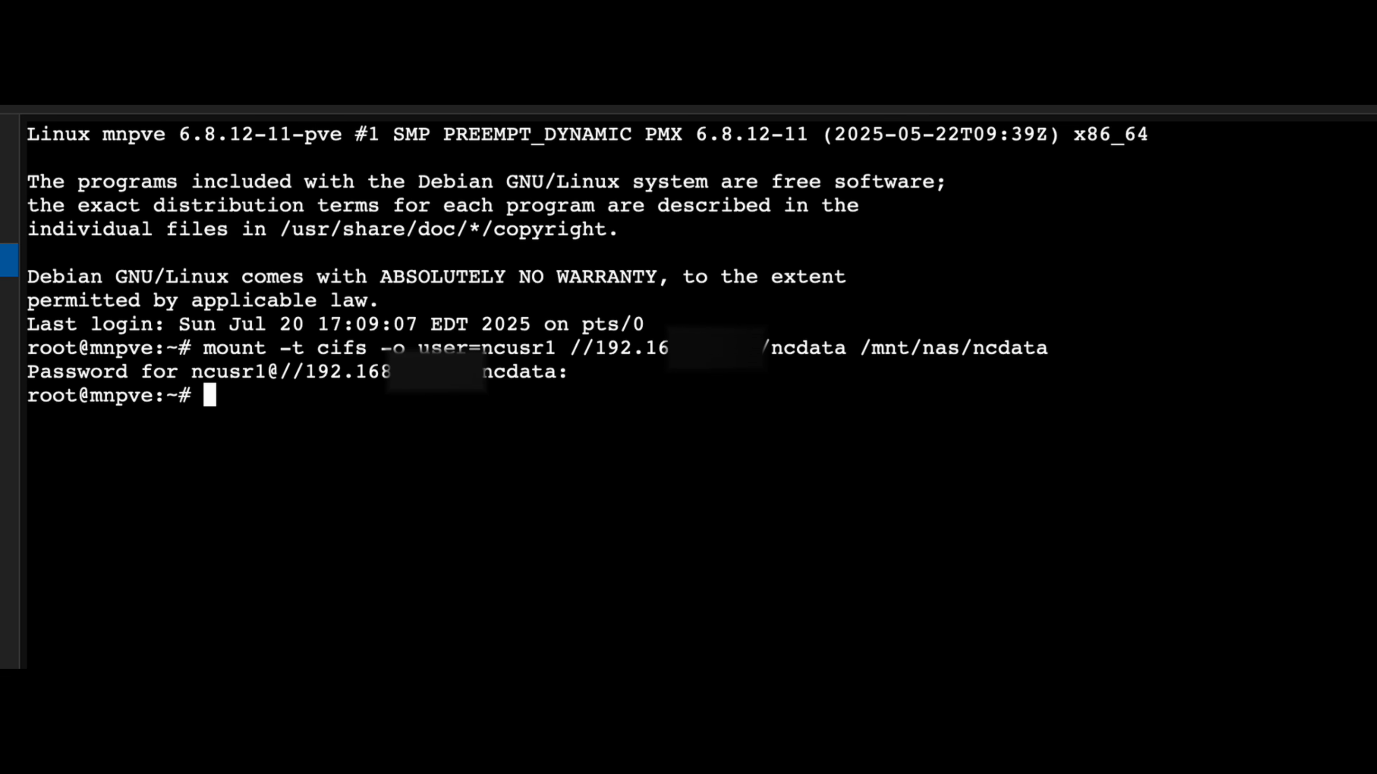
# Add the host directory to container 102 as mount point mp4 with pct set 102 -mp4 /mnt/nas/ncdata,mp=/ncdata
pyautogui.rightClick(276, 404)
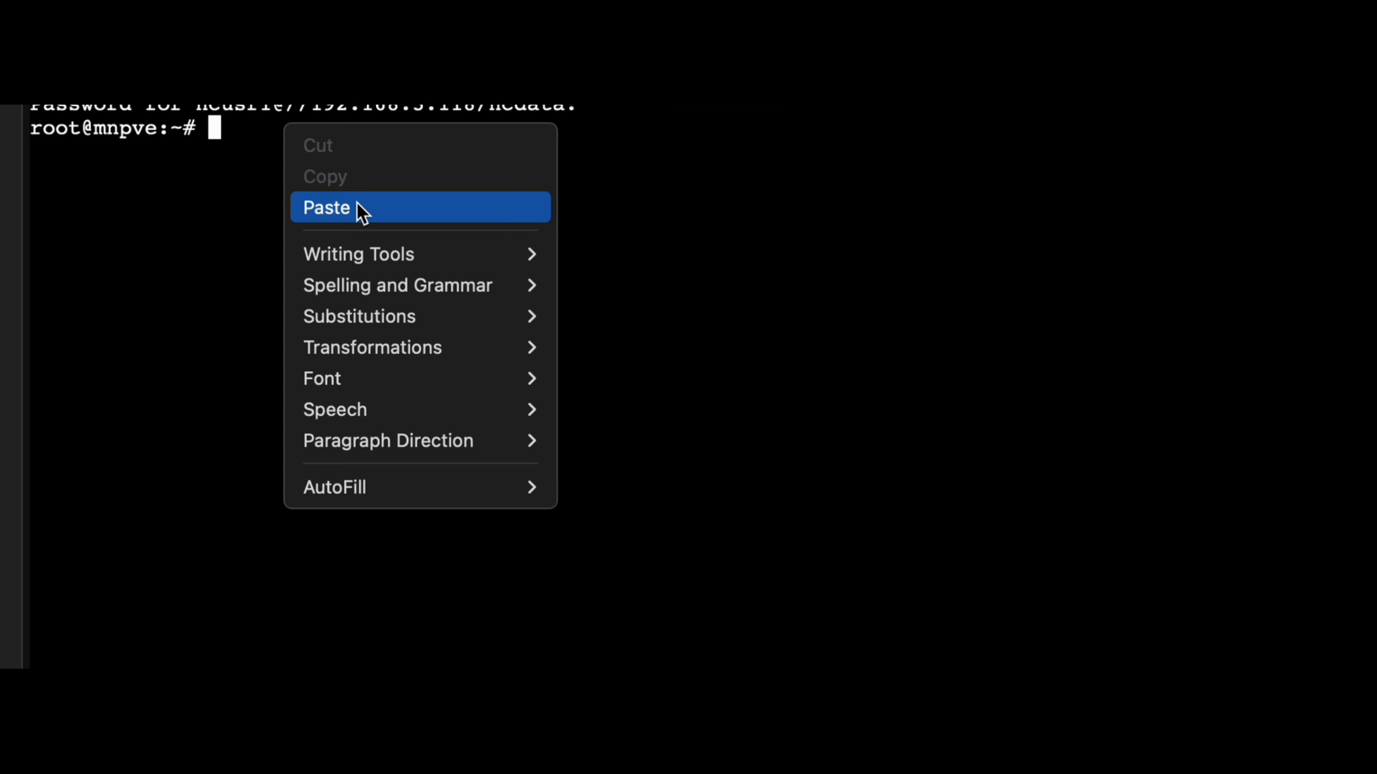
pyautogui.click(352, 478)
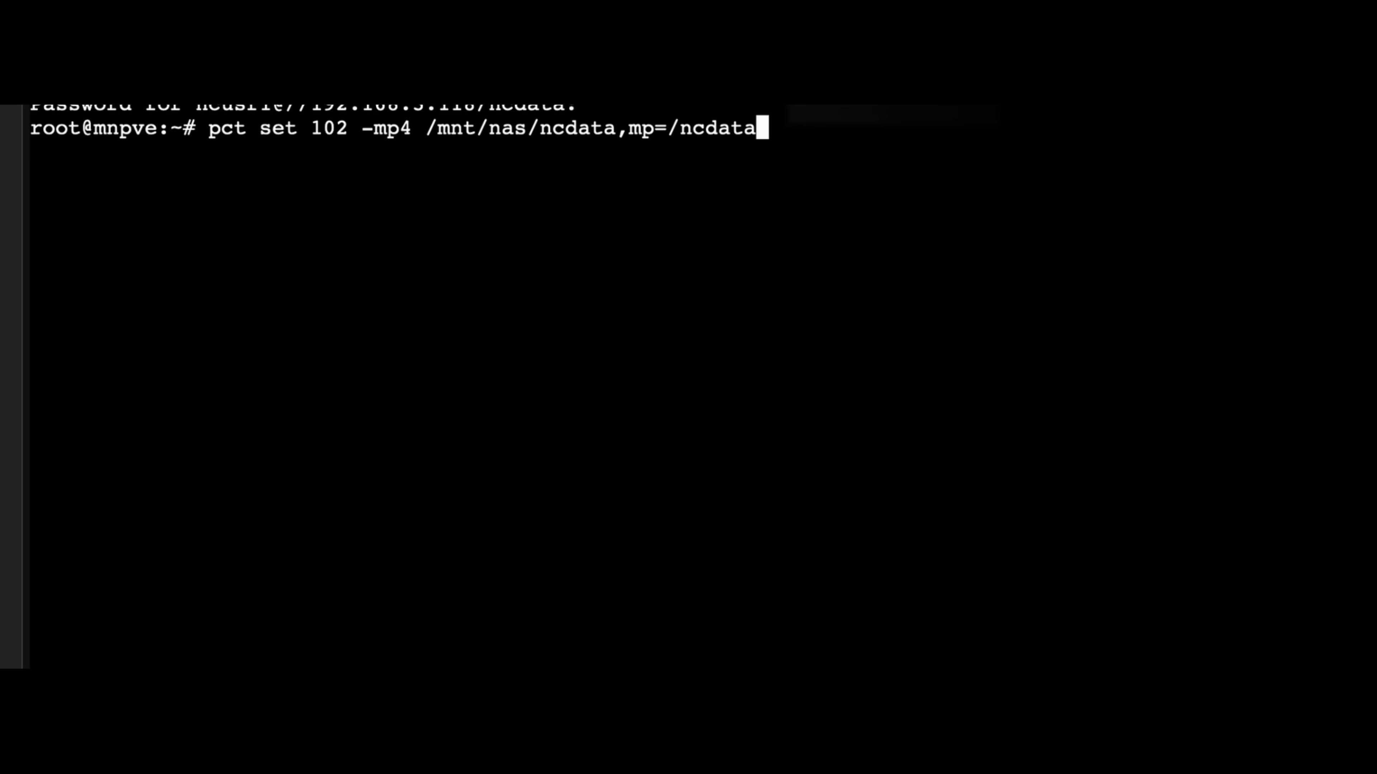
pyautogui.press('Return')
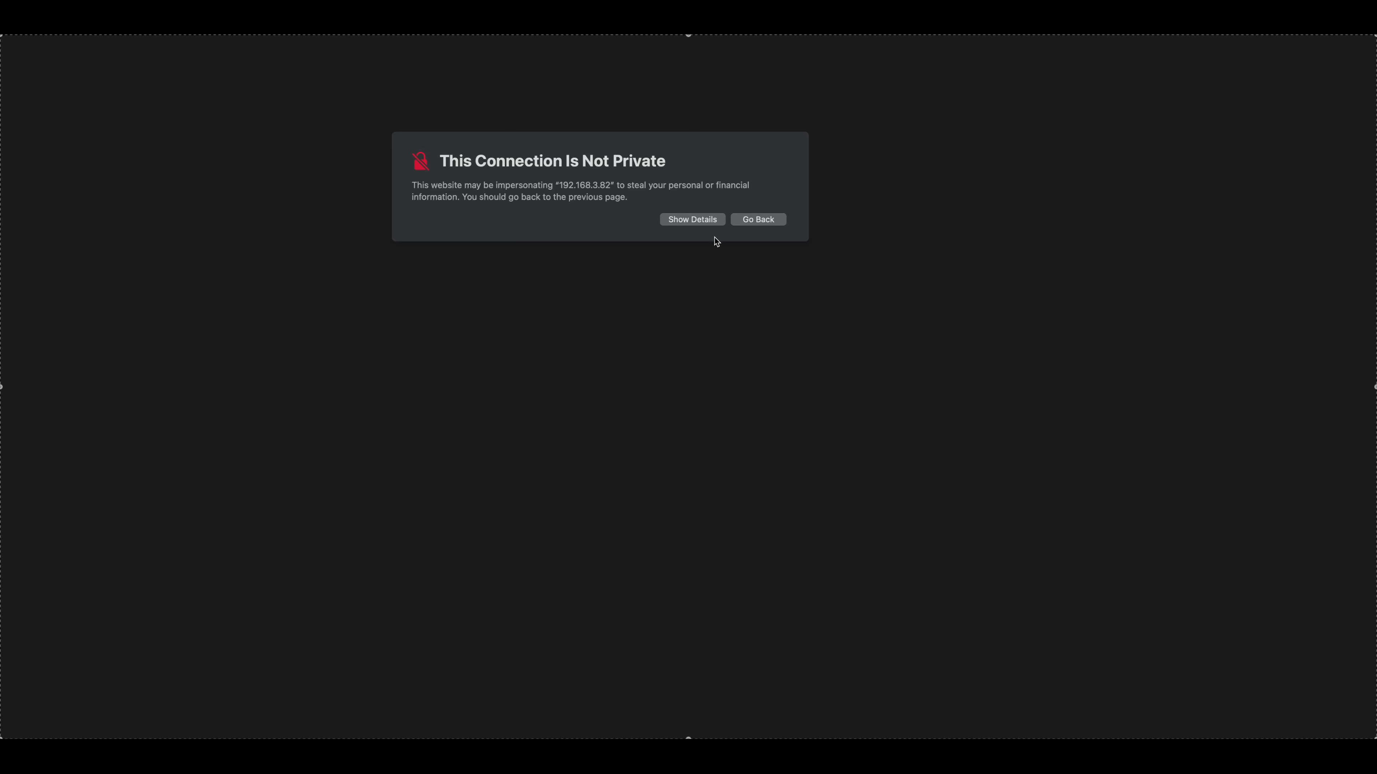
# In Safari, continue to the site at 192.168.3.82 despite the certificate warning and sign in as ncp with the account password
pyautogui.click(697, 222)
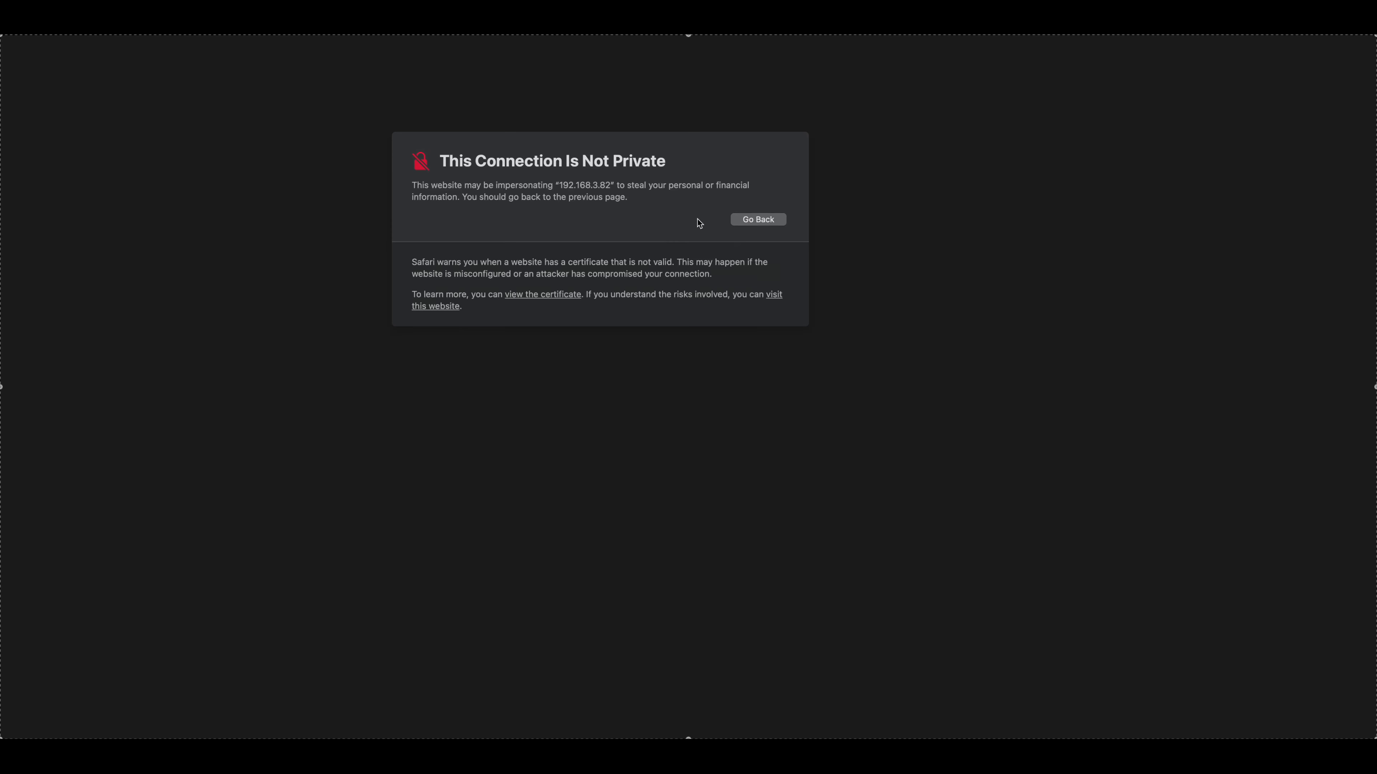
pyautogui.click(776, 299)
pyautogui.click(635, 451)
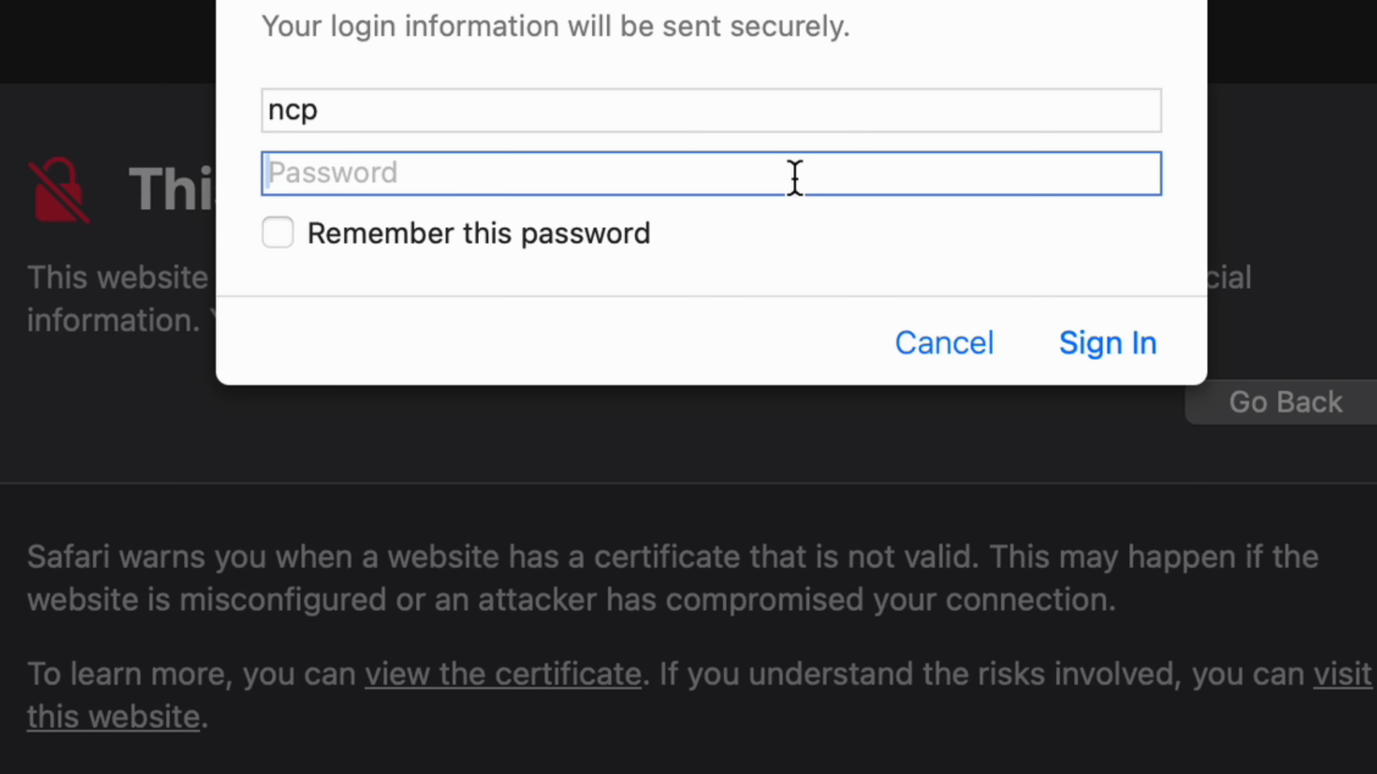
pyautogui.press('super+v')
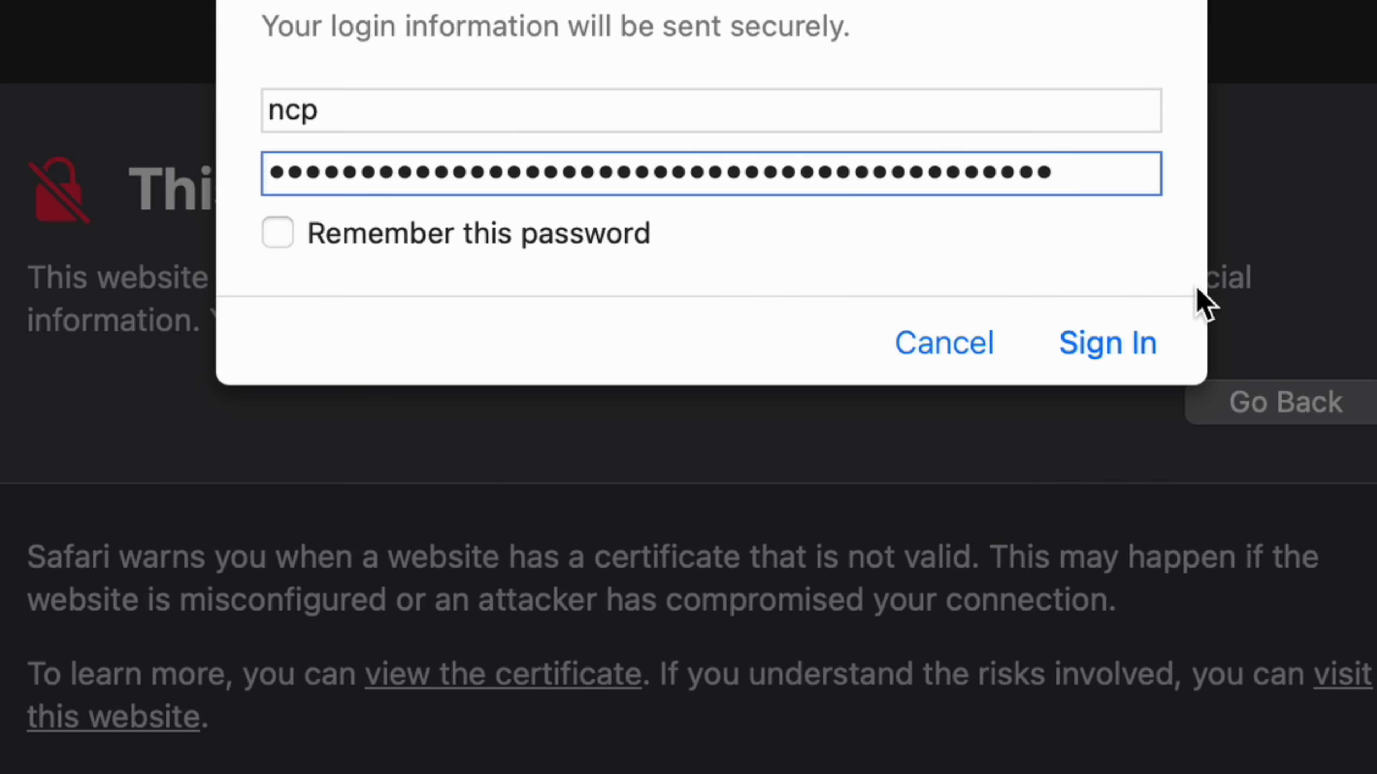
pyautogui.click(1111, 345)
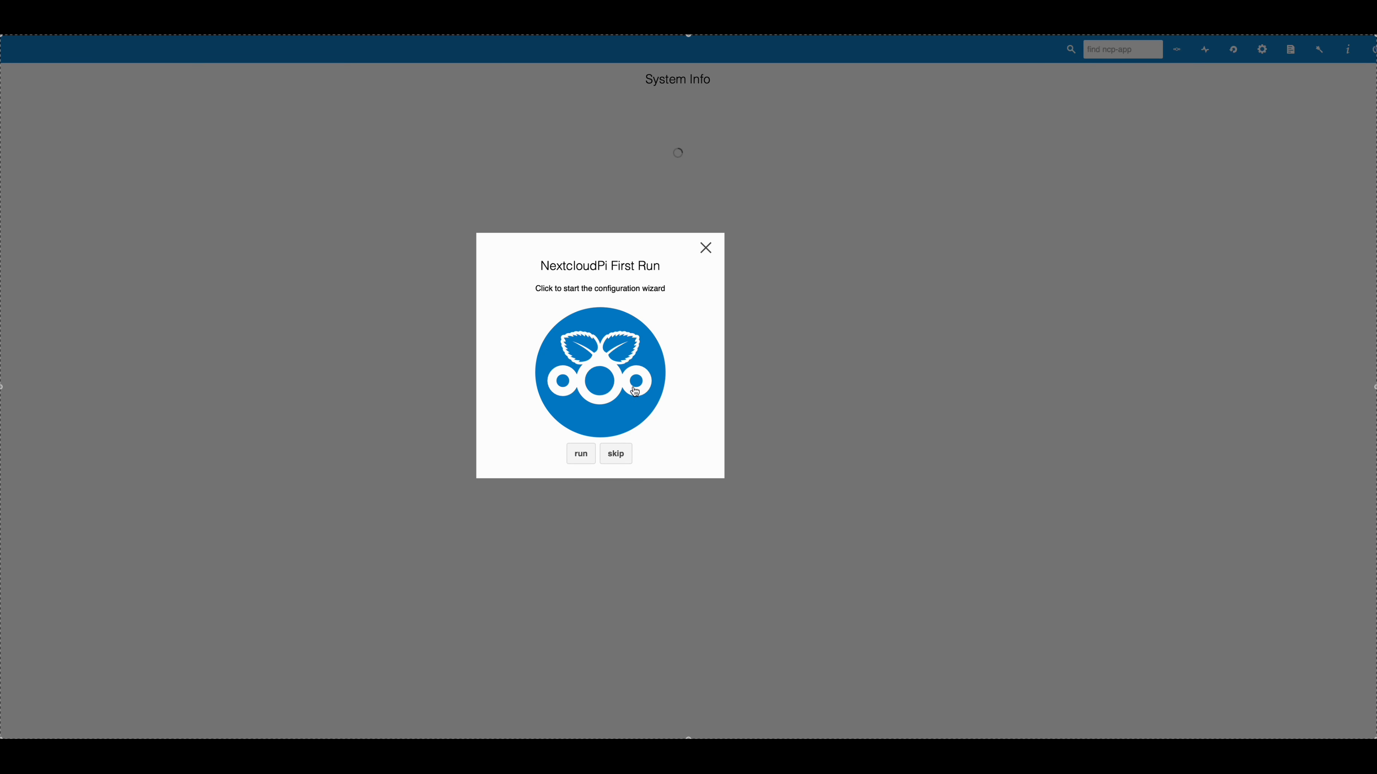
# Run the first-run configuration wizard, declining USB drive data storage and outside access, and return to the NextcloudPi web panel
pyautogui.click(585, 461)
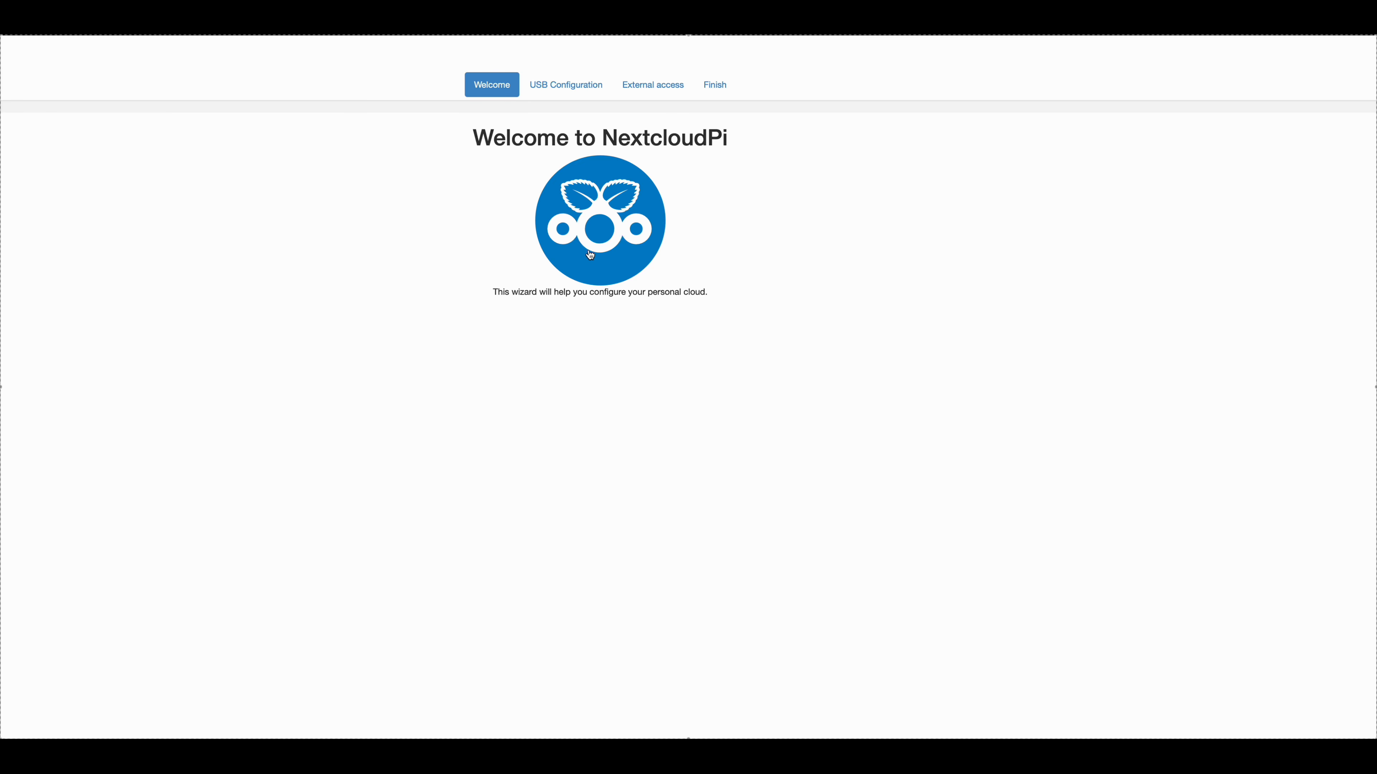
pyautogui.click(567, 92)
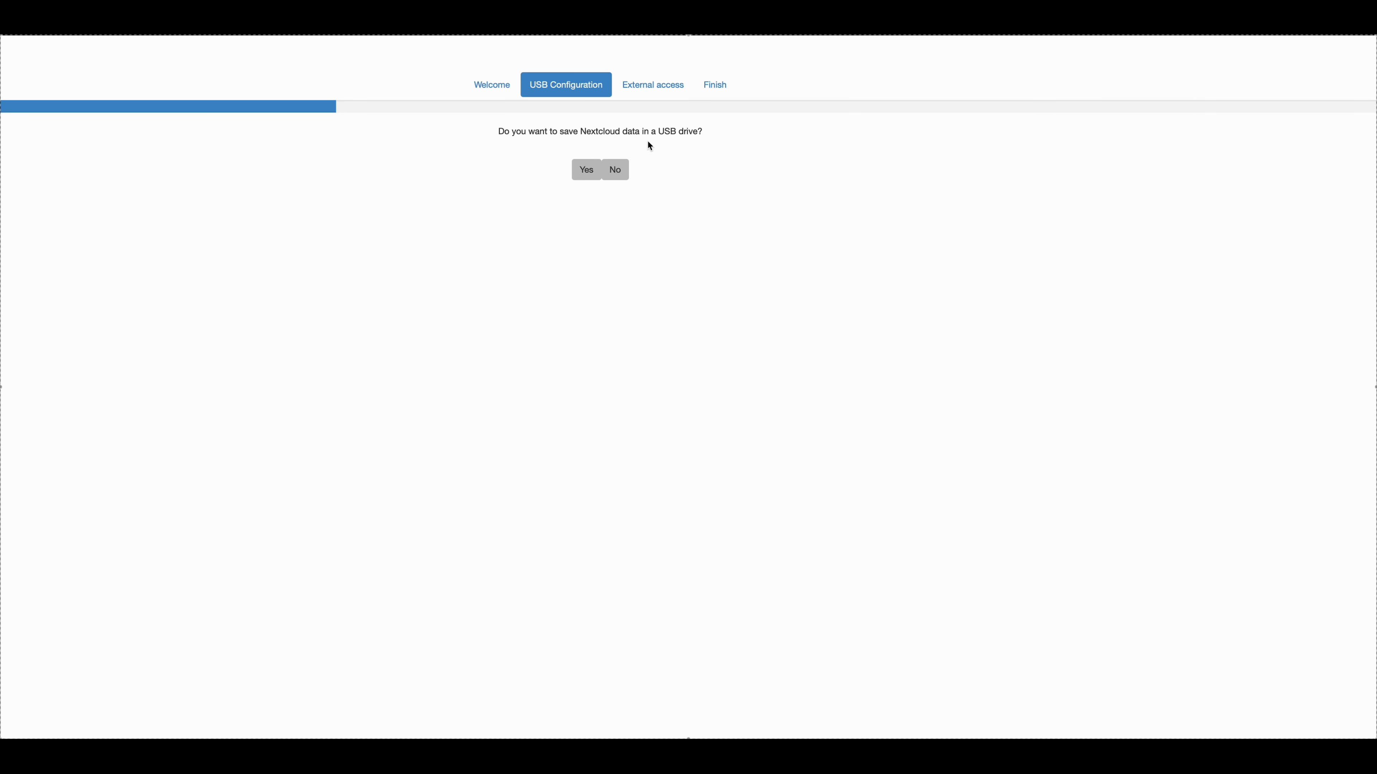
pyautogui.click(616, 170)
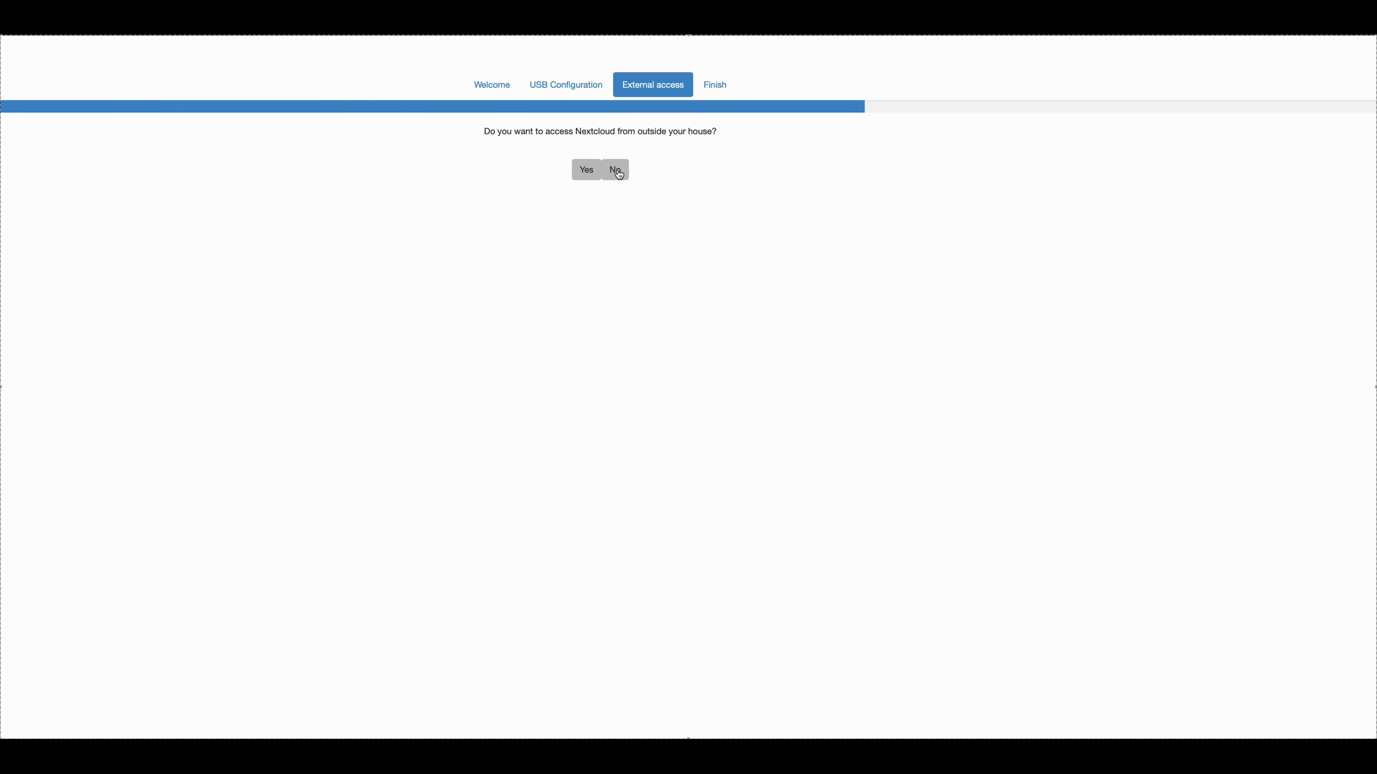
pyautogui.click(618, 172)
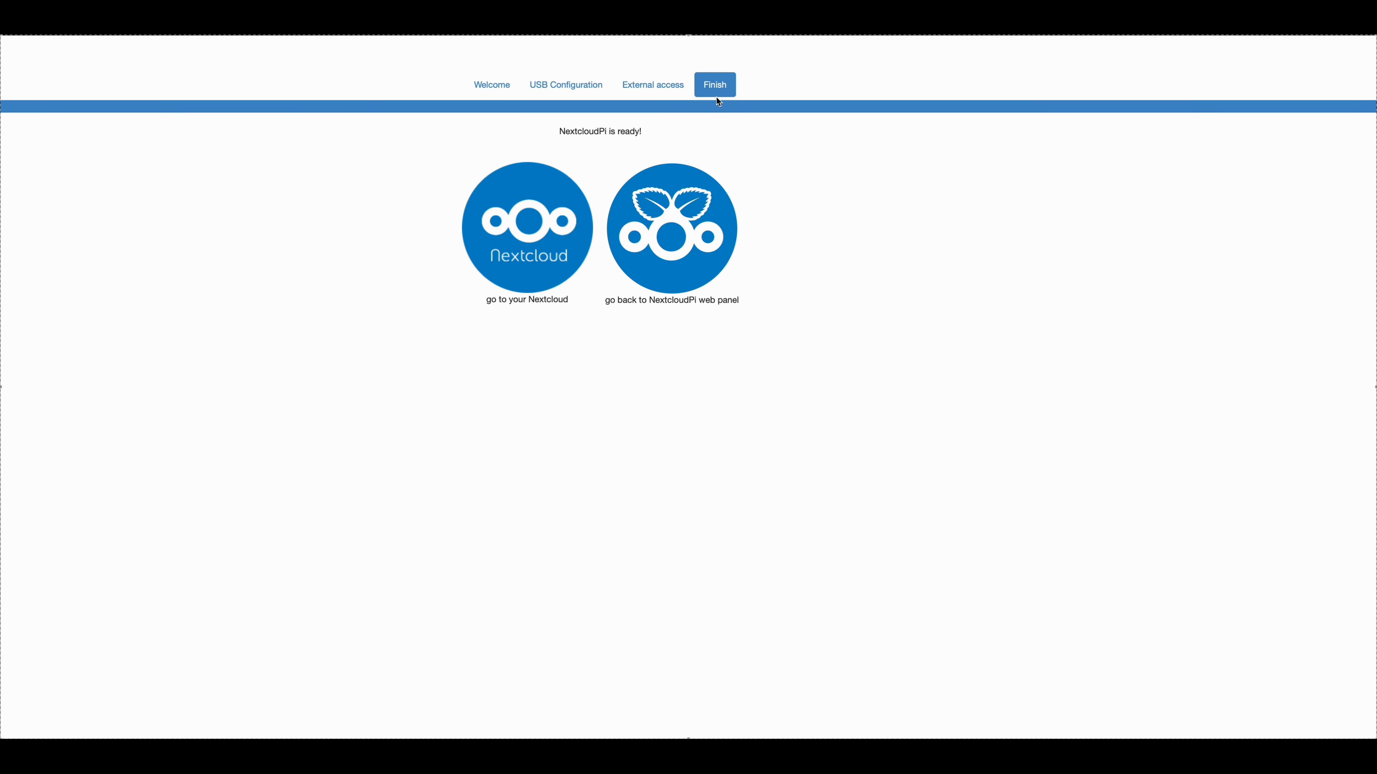
pyautogui.click(682, 227)
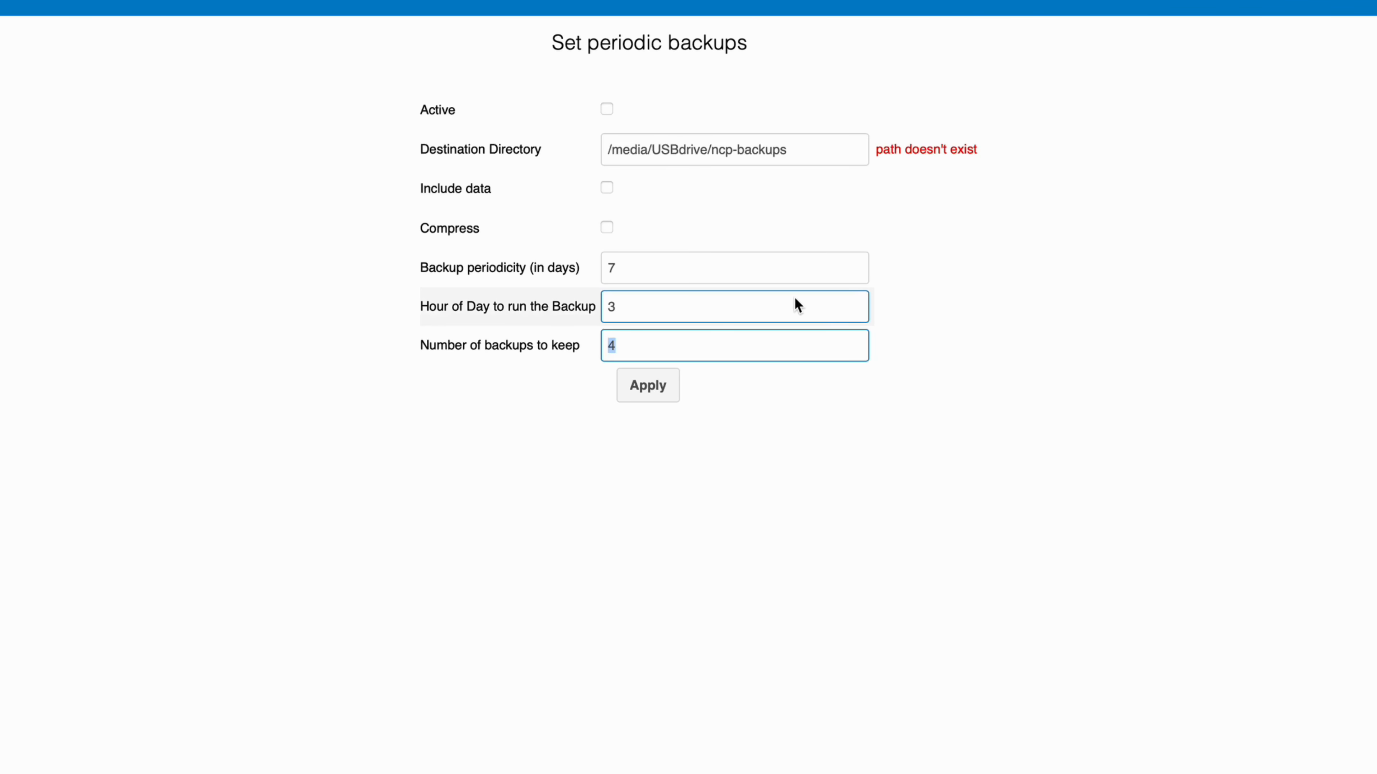
# Set periodic backups to run at hour 16 and keep 1 backup, make them active, and apply the settings
pyautogui.click(694, 310)
pyautogui.click(526, 312)
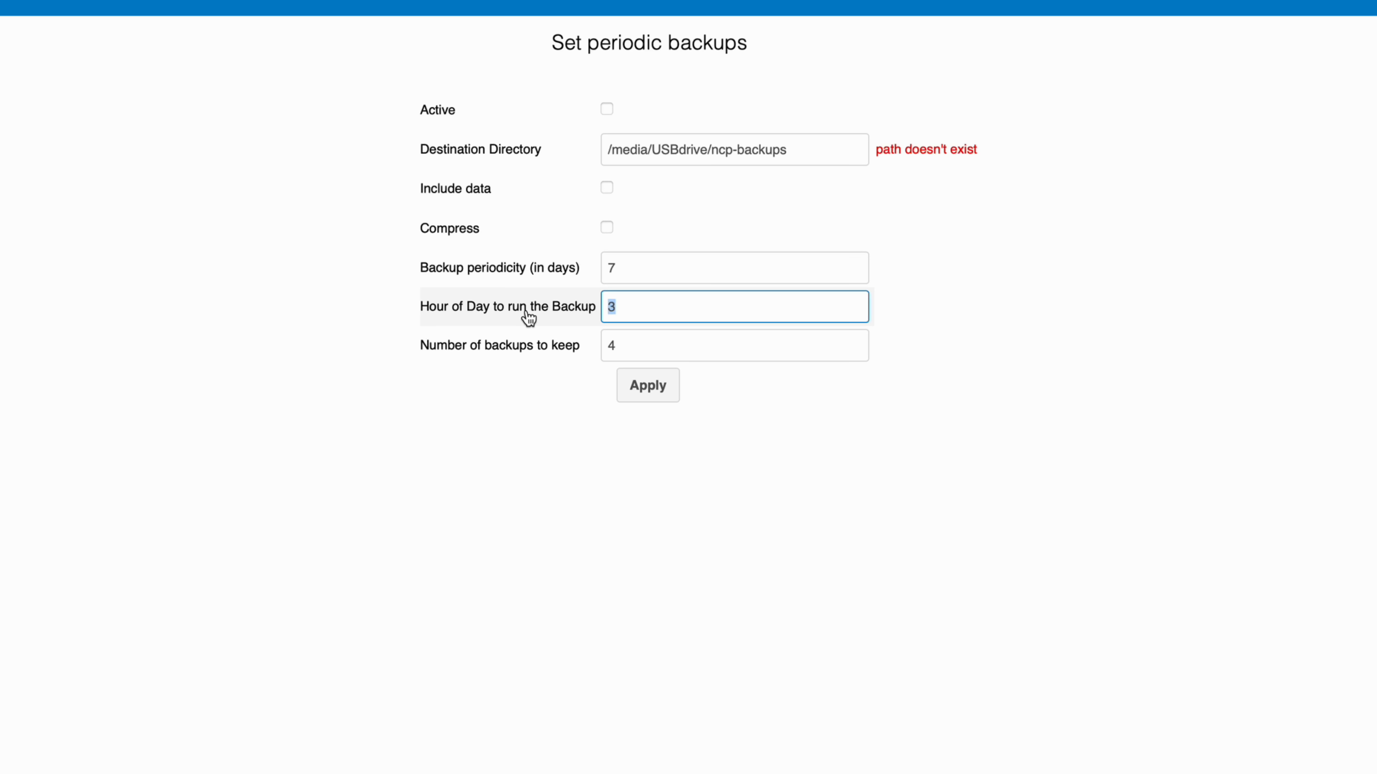
pyautogui.write('16')
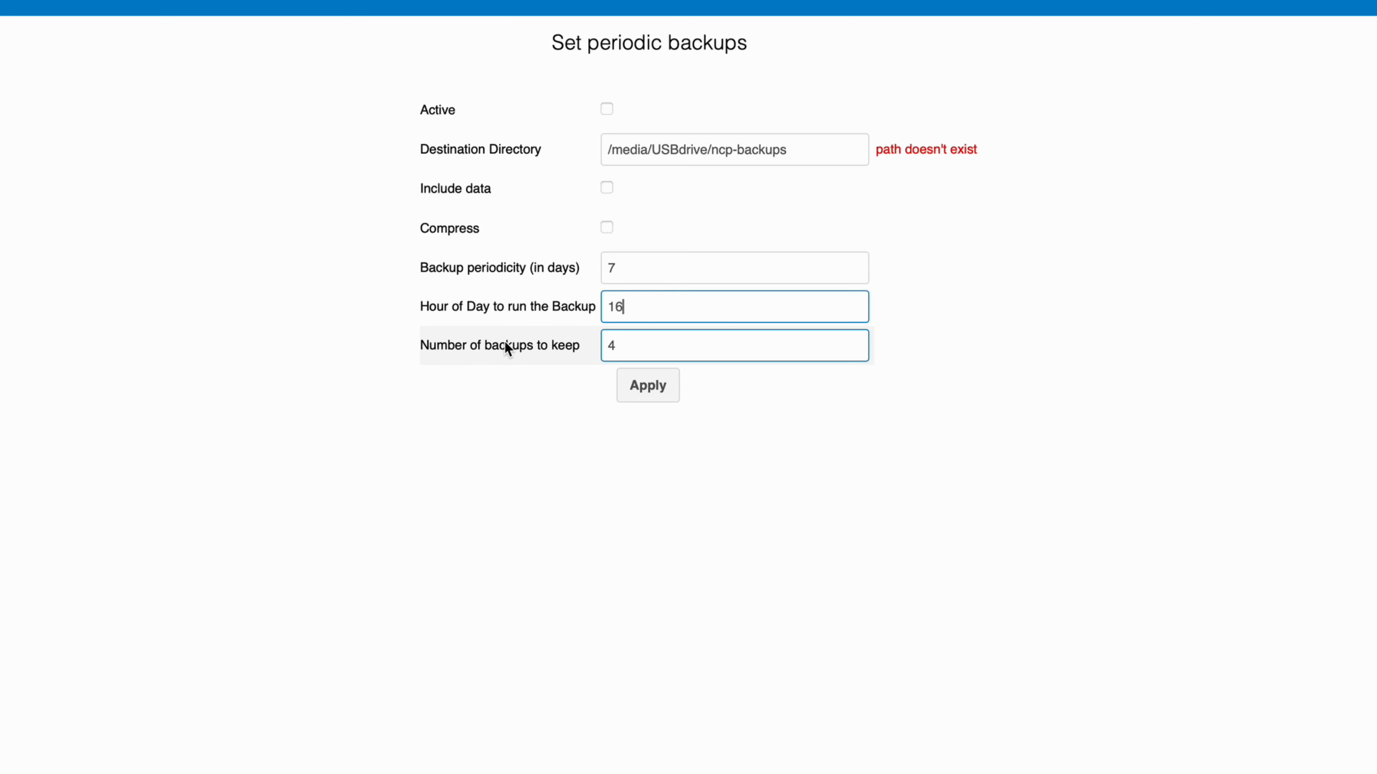
pyautogui.press('Tab')
pyautogui.write('1')
pyautogui.click(647, 398)
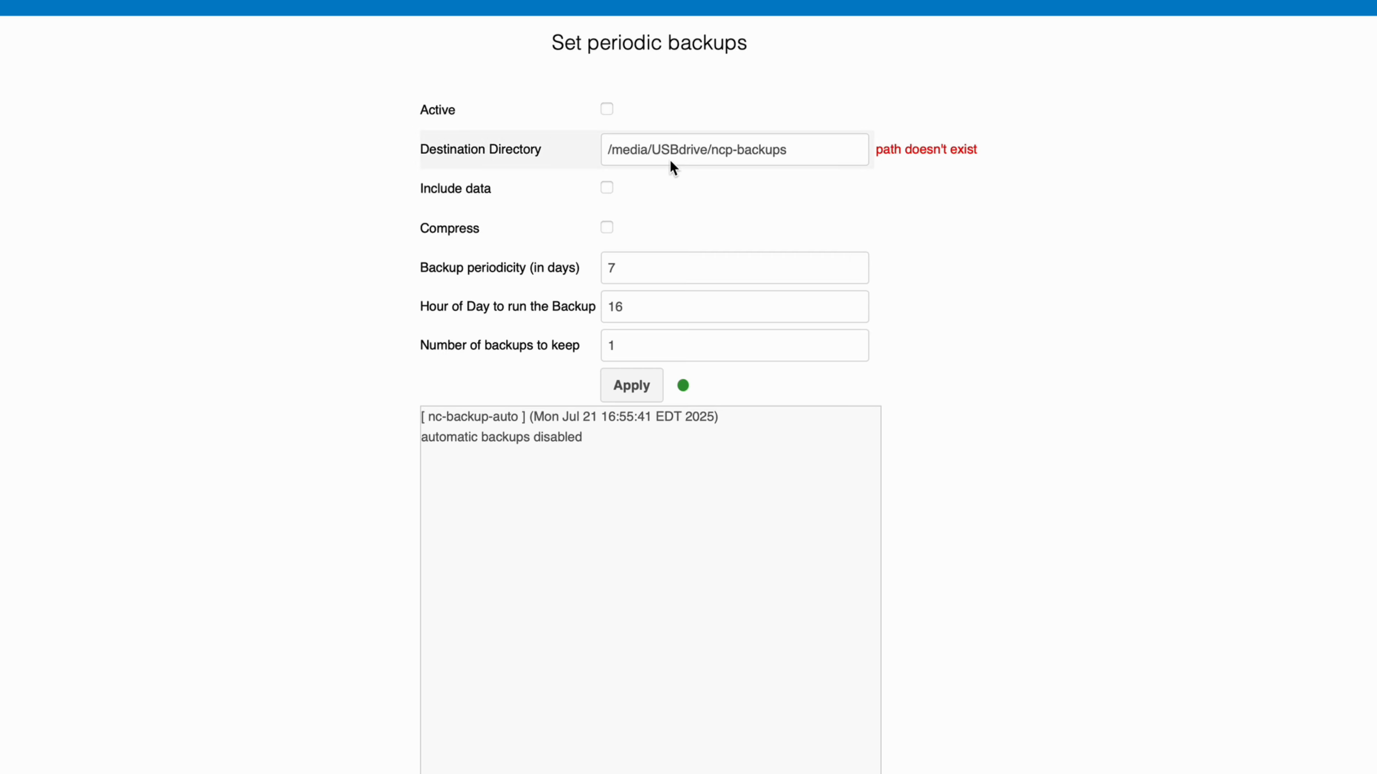
pyautogui.click(606, 109)
pyautogui.click(636, 391)
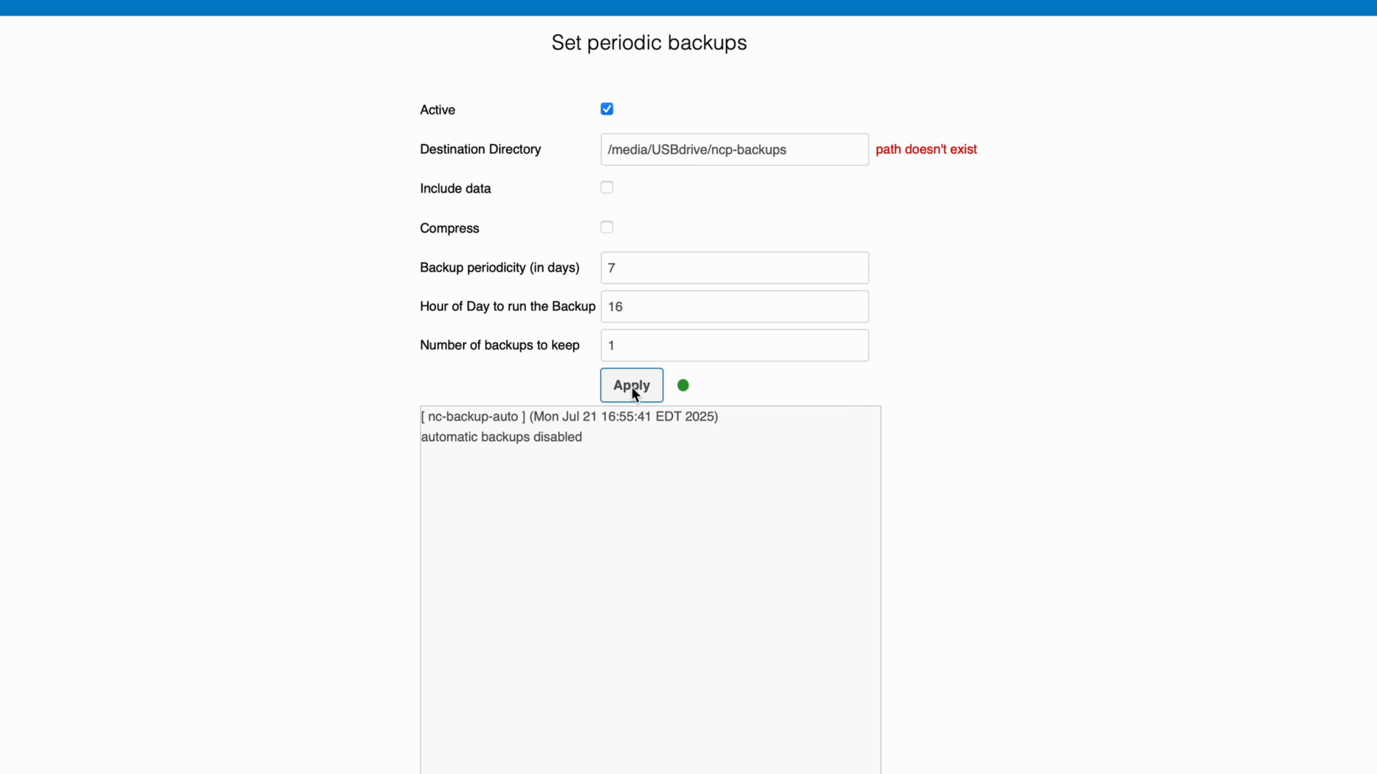